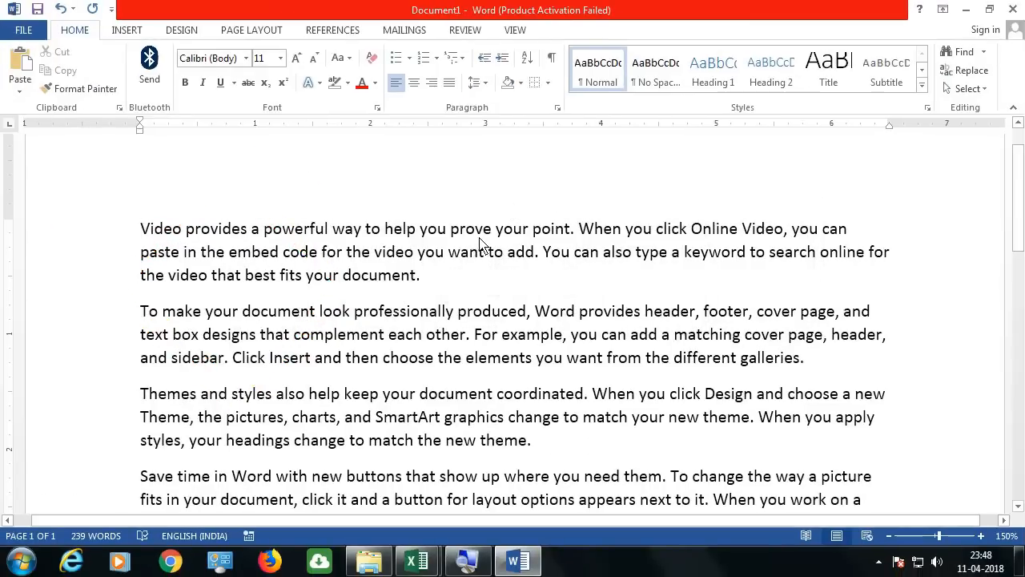
- Search the document for the word "Video"
{"action": "key", "text": "ctrl+f"}
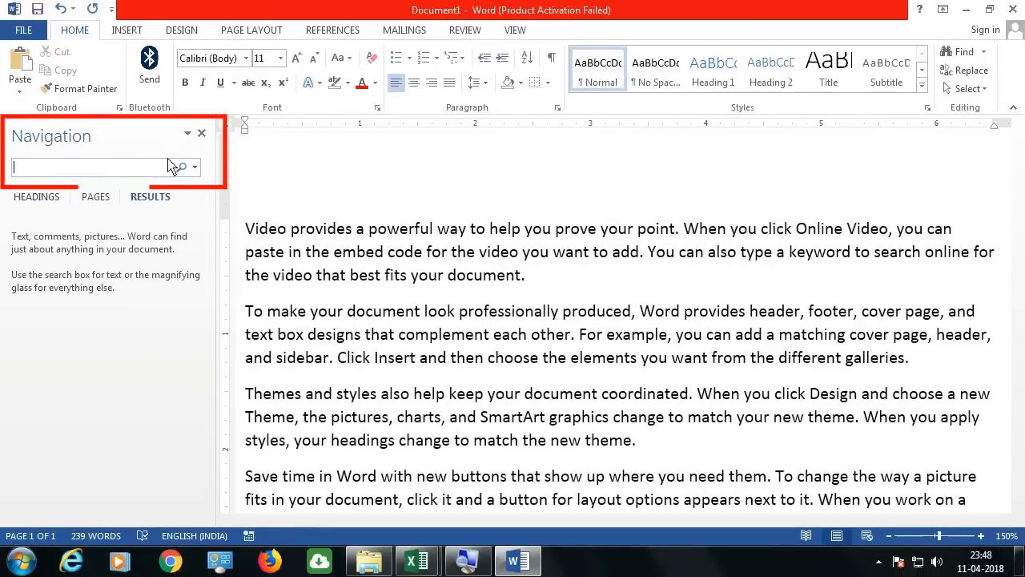
{"action": "type", "text": "V"}
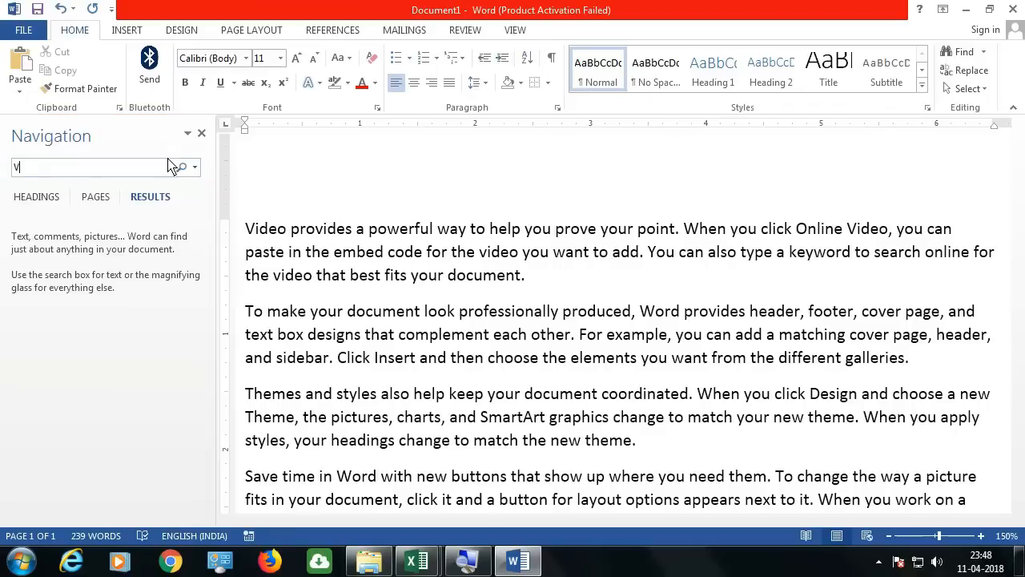
{"action": "type", "text": "ideo"}
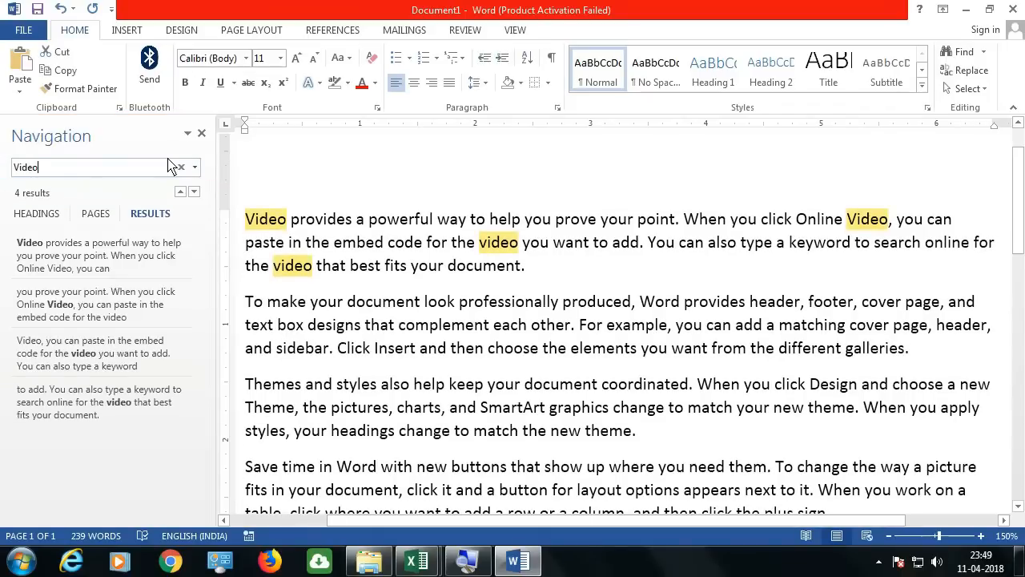
{"action": "left_click", "coordinate": [22, 292]}
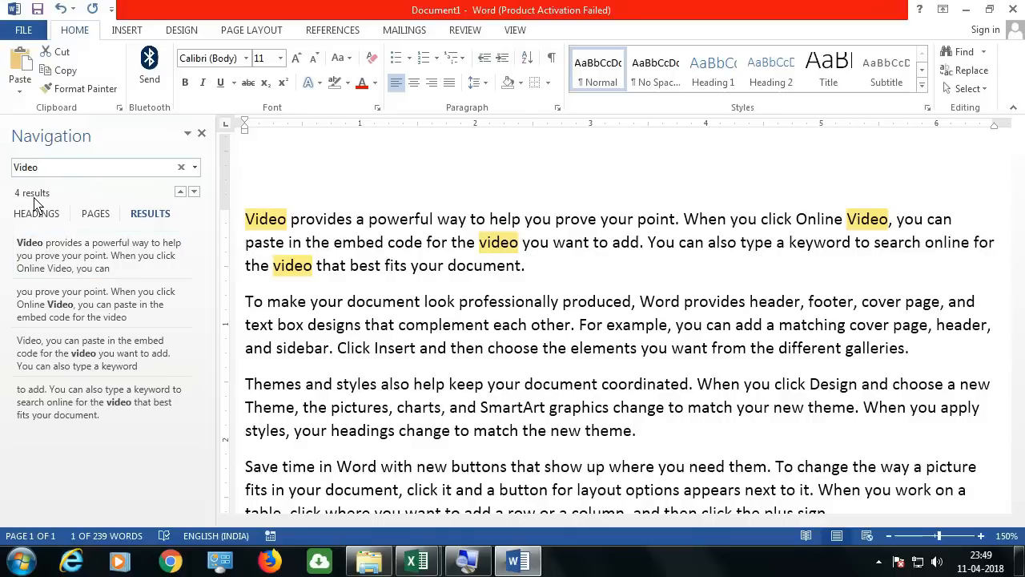
- View the search matches by page and by heading, return to the results list, and close the Navigation pane
{"action": "left_click", "coordinate": [99, 216]}
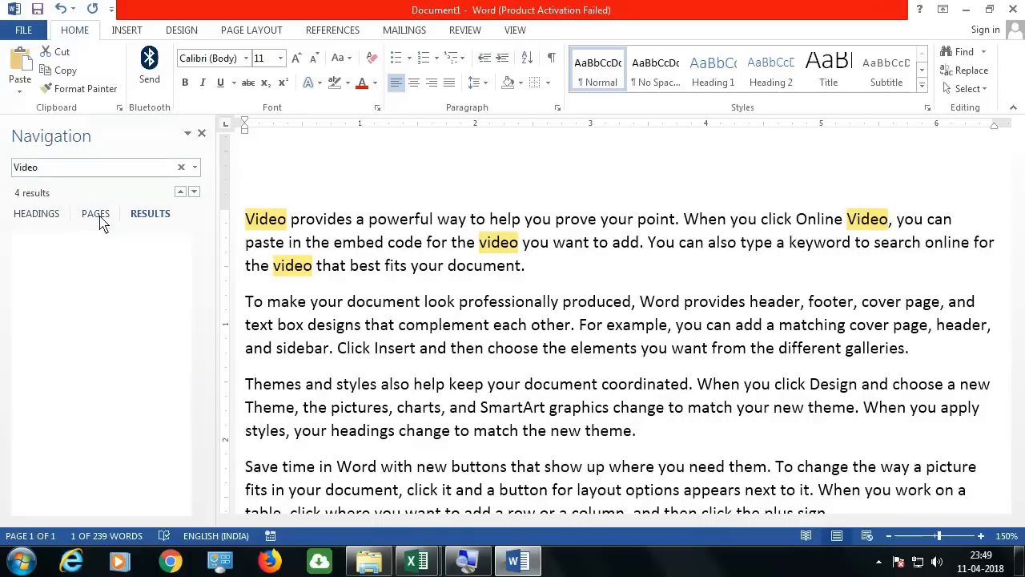
{"action": "left_click", "coordinate": [50, 219]}
{"action": "left_click", "coordinate": [91, 221]}
{"action": "left_click", "coordinate": [142, 222]}
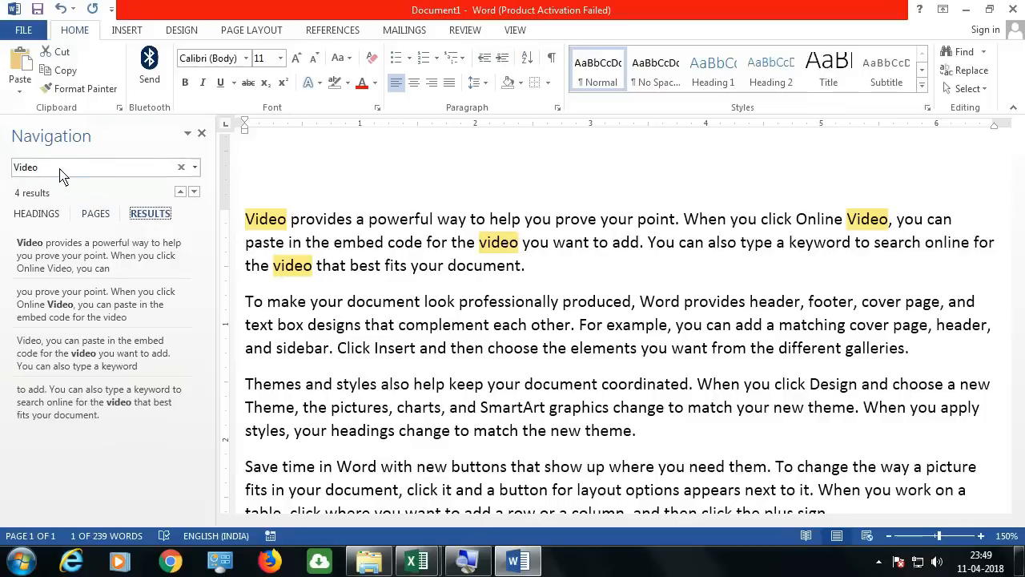
{"action": "left_click", "coordinate": [202, 134]}
- Replace all the document's text with one sentence: a person's first name followed by "is good boy"
{"action": "left_click", "coordinate": [141, 220]}
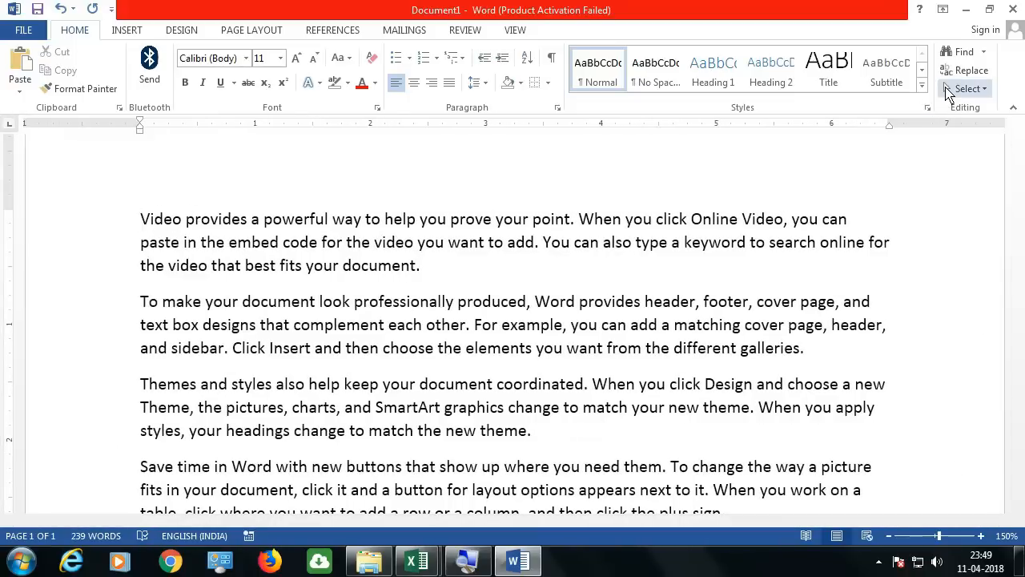
{"action": "key", "text": "ctrl+a"}
{"action": "key", "text": "Delete"}
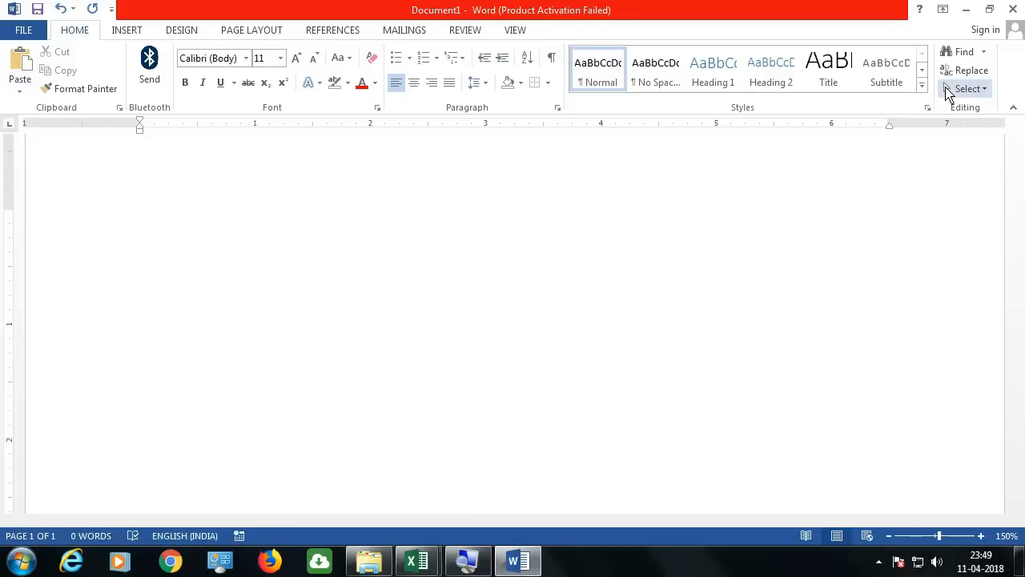
{"action": "type", "text": "Sagar is g"}
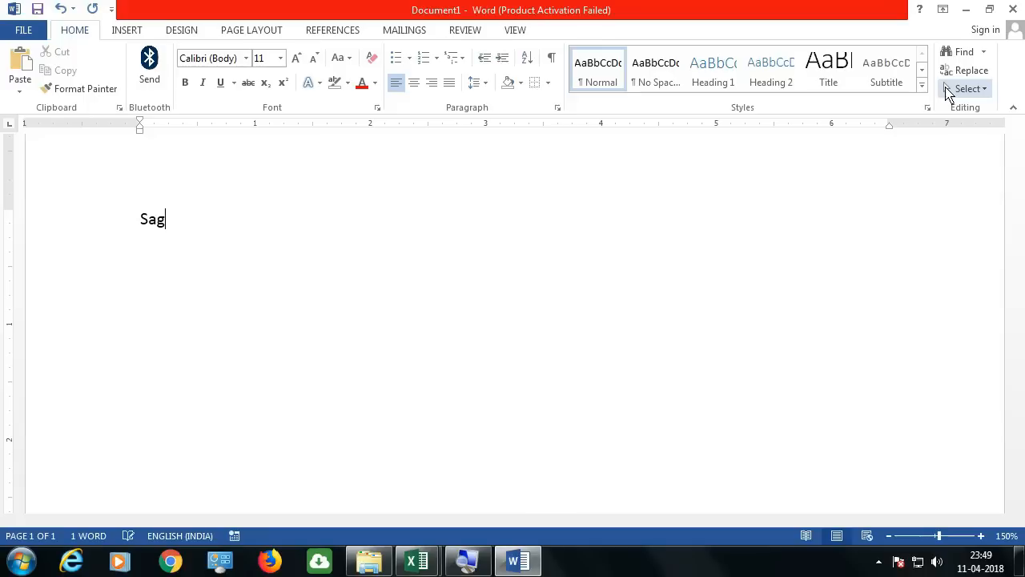
{"action": "type", "text": "ood boy"}
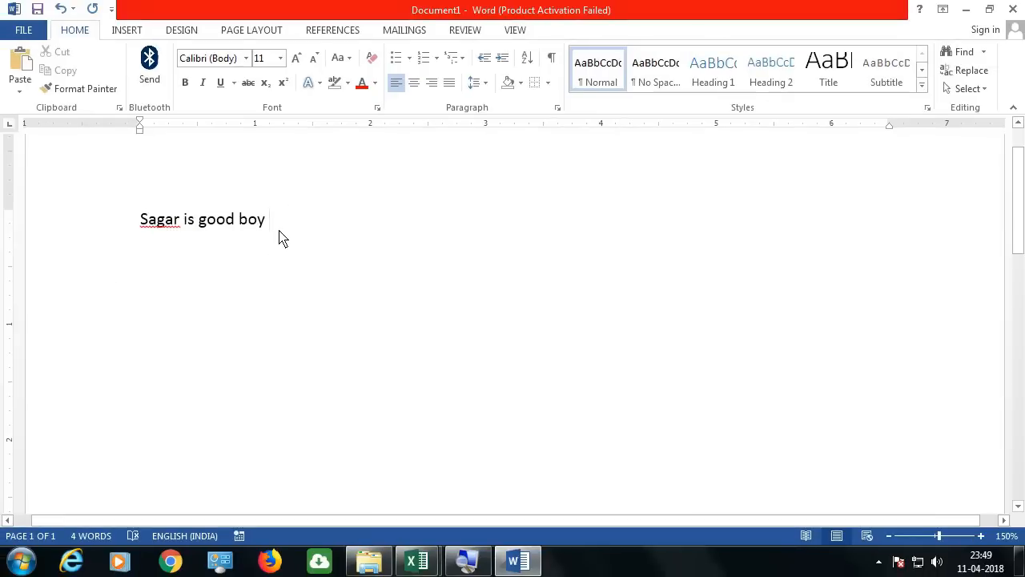
- Replace every occurrence of "good" with "bad" in the document and close the Find and Replace dialog
{"action": "left_click", "coordinate": [960, 74]}
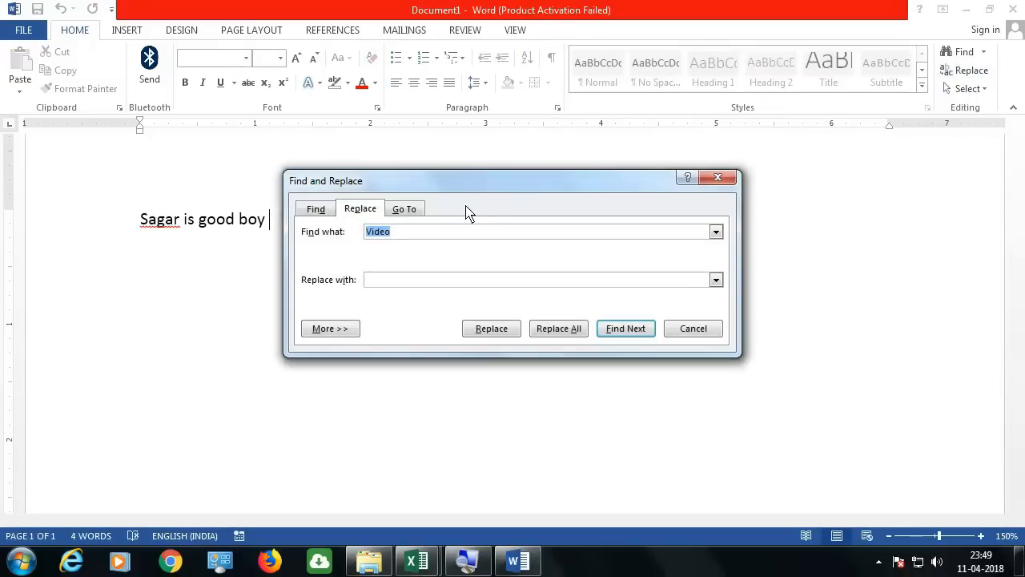
{"action": "type", "text": "good"}
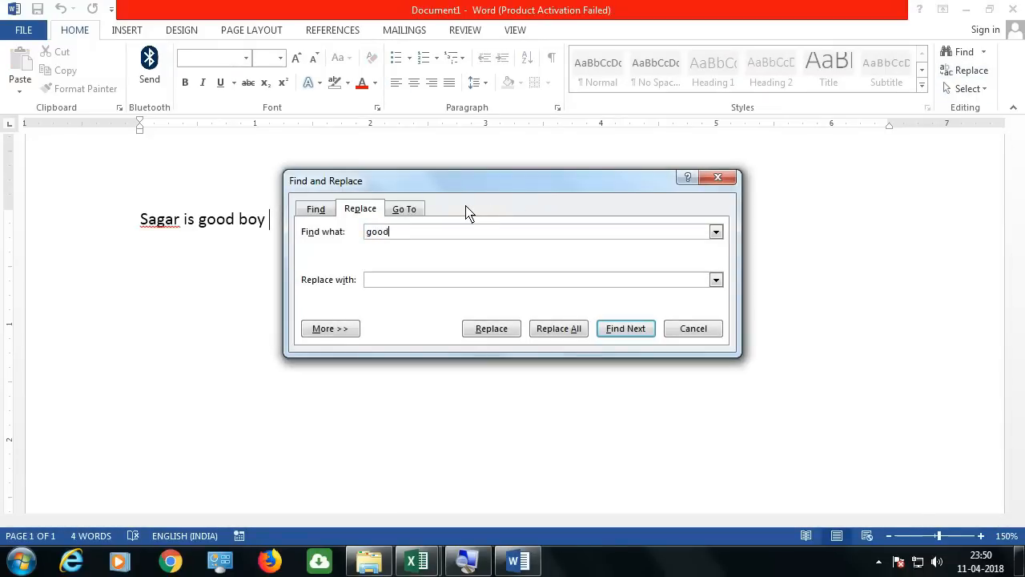
{"action": "type", "text": "bad"}
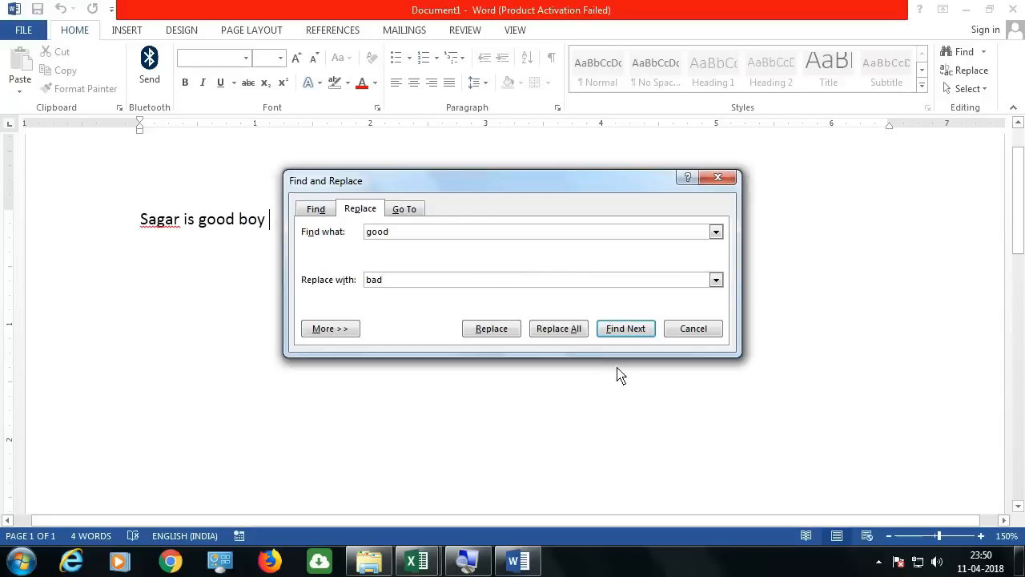
{"action": "left_click", "coordinate": [572, 334]}
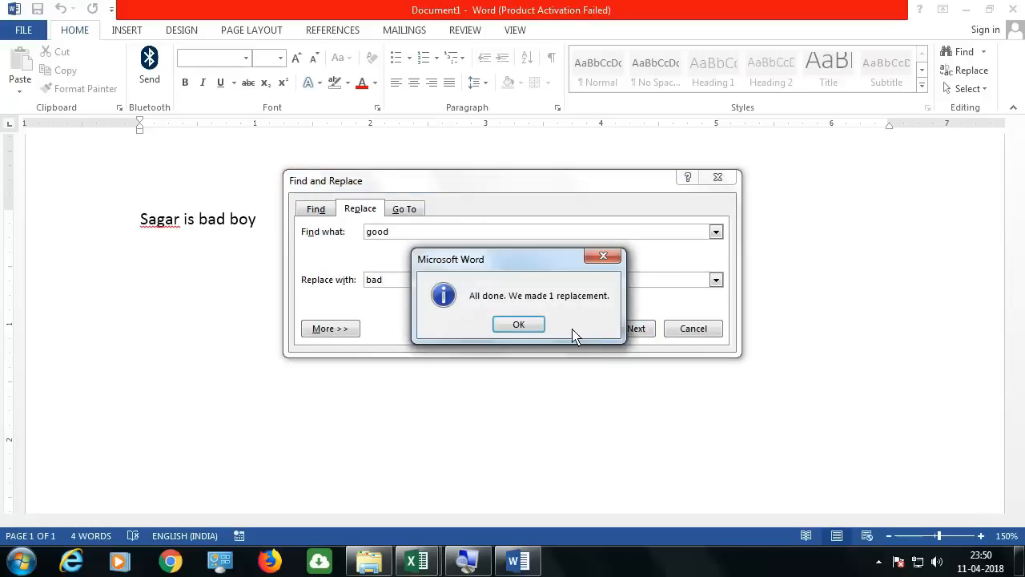
{"action": "left_click", "coordinate": [519, 324]}
{"action": "left_click", "coordinate": [705, 328]}
- Copy the "is bad boy" sentence and paste it repeatedly until the document holds seven lines of it
{"action": "key", "text": "ctrl+a"}
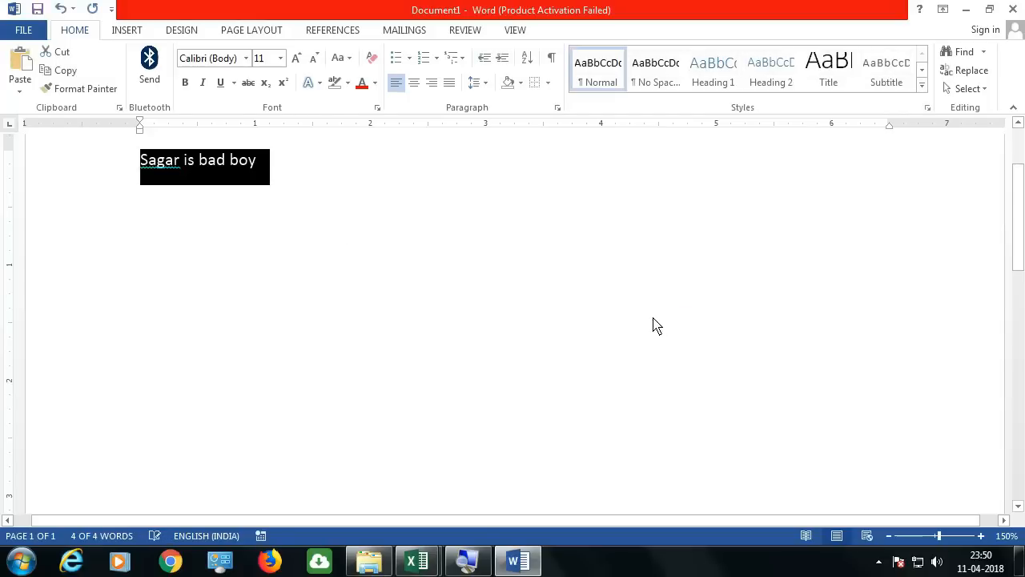
{"action": "key", "text": "ctrl+c"}
{"action": "key", "text": "ctrl+v"}
{"action": "key", "text": "ctrl+v"}
{"action": "key", "text": "ctrl+v"}
{"action": "key", "text": "ctrl+v"}
{"action": "key", "text": "ctrl+v"}
{"action": "key", "text": "ctrl+v"}
{"action": "key", "text": "ctrl+v"}
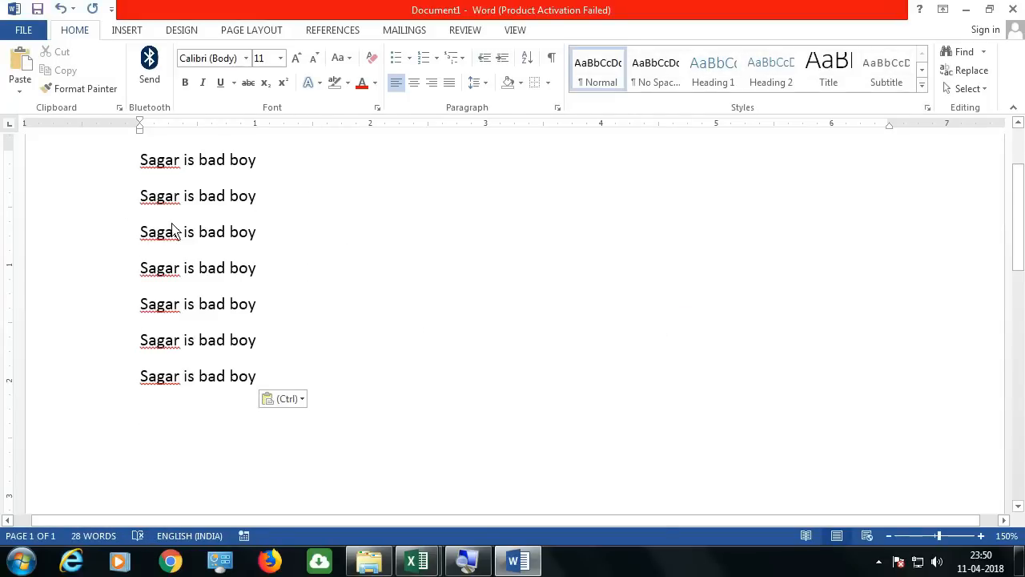
{"action": "left_click_drag", "start_coordinate": [291, 158], "coordinate": [140, 160]}
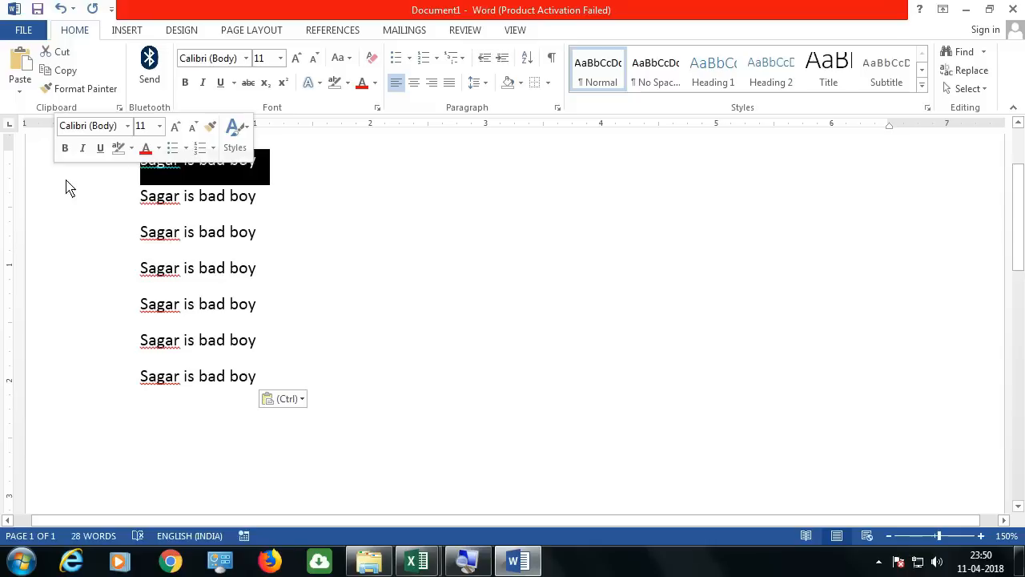
{"action": "left_click", "coordinate": [303, 312]}
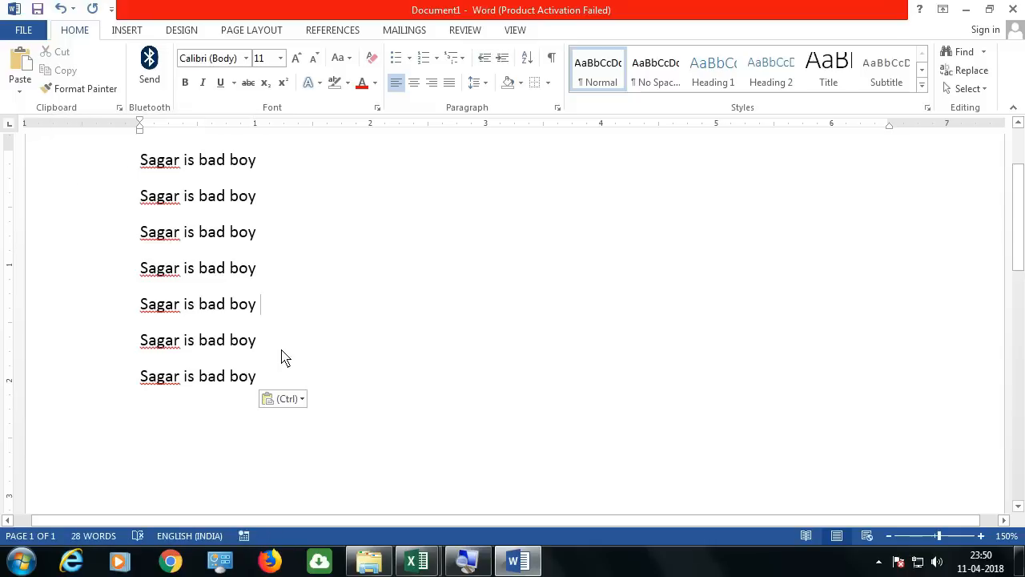
{"action": "scroll", "coordinate": [76, 188], "scroll_direction": "up", "scroll_amount": 2}
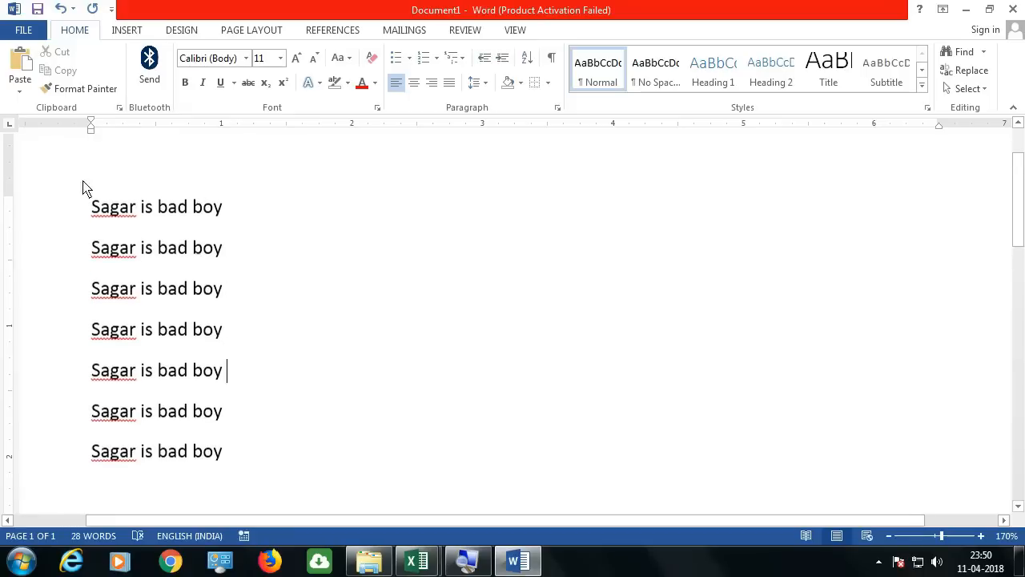
- From the start of the first line, replace all occurrences of "bad" with "good" and close the Find and Replace dialog
{"action": "left_click", "coordinate": [90, 208]}
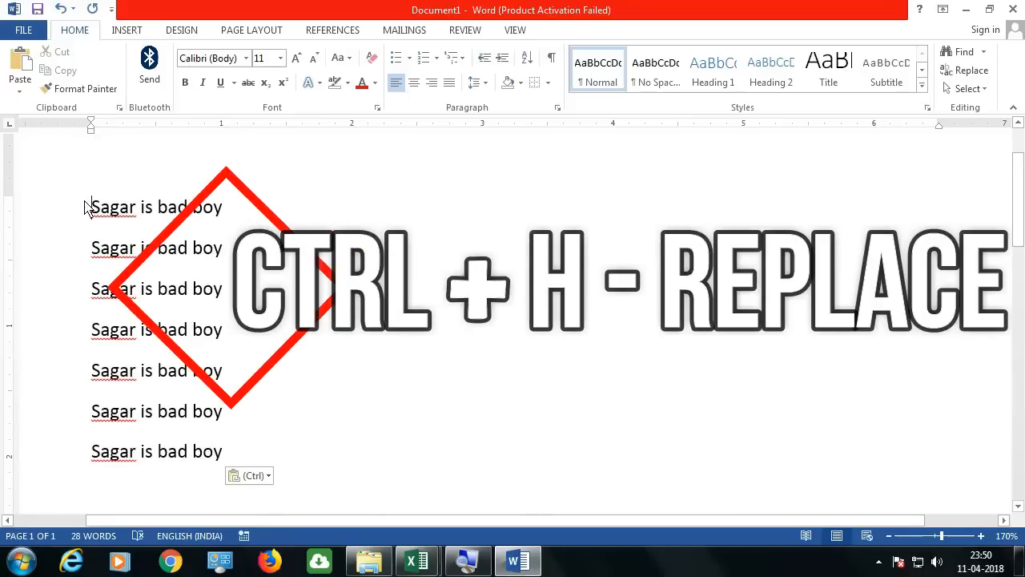
{"action": "key", "text": "ctrl+h"}
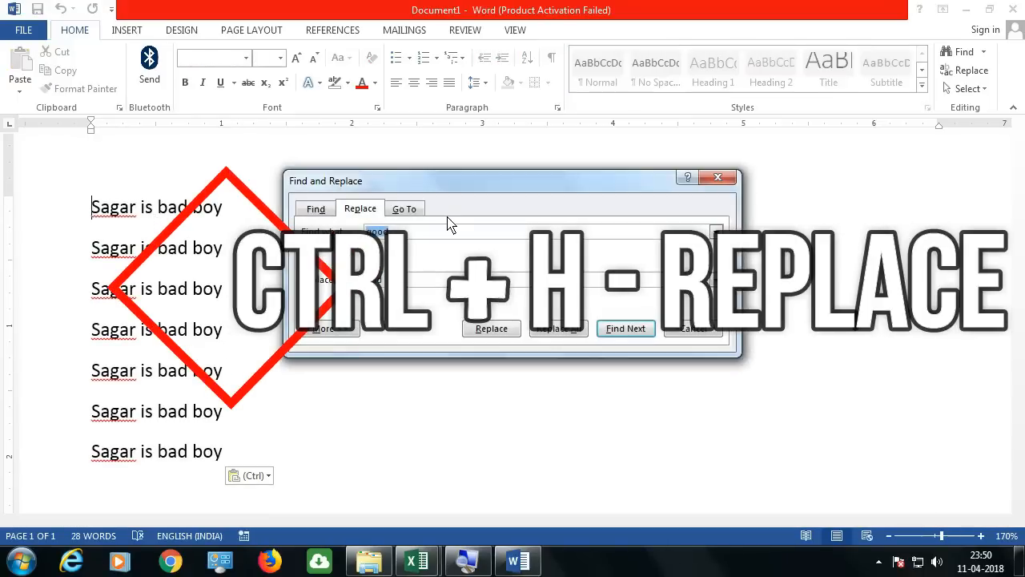
{"action": "key", "text": "BackSpace"}
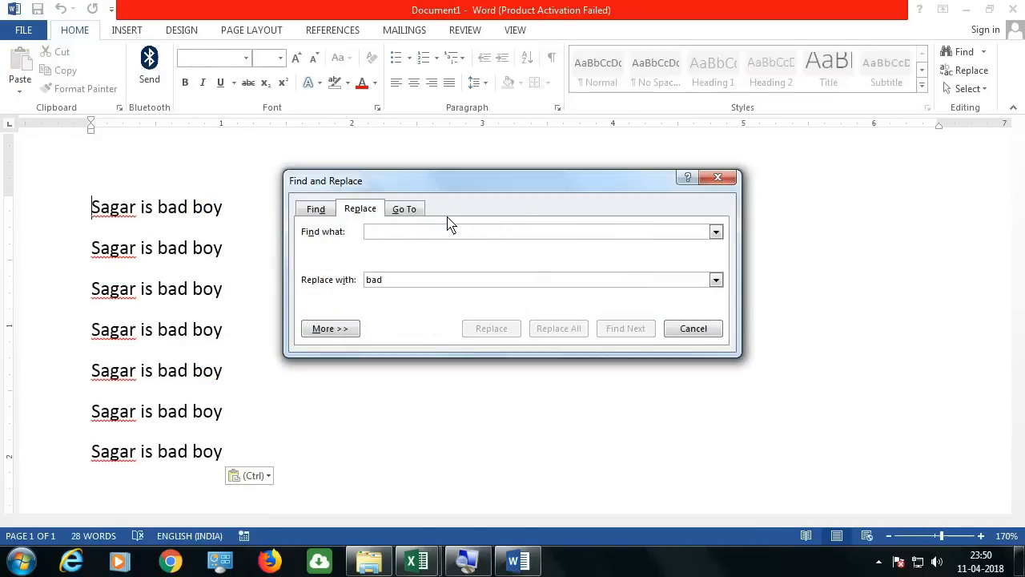
{"action": "type", "text": "b"}
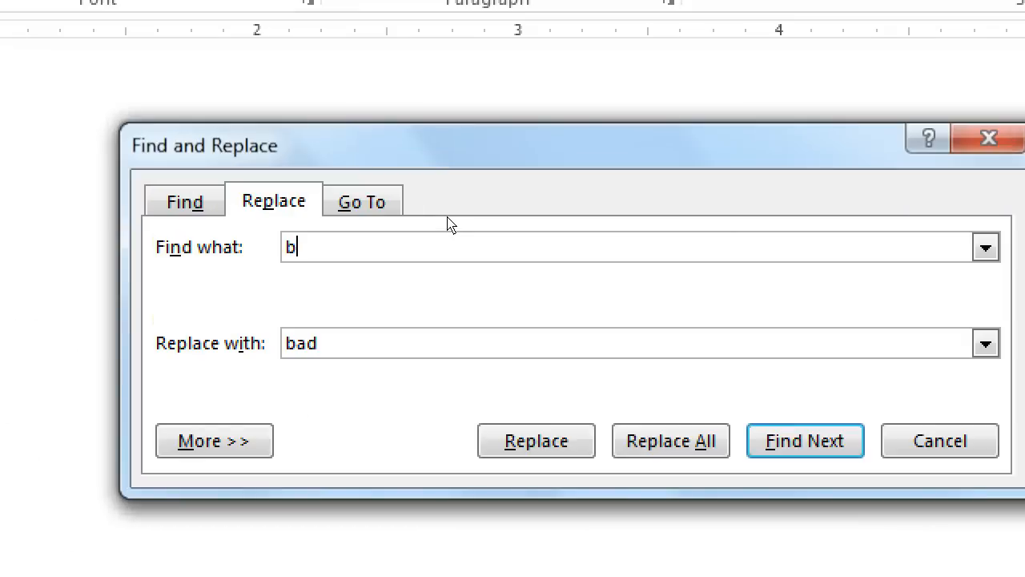
{"action": "key", "text": "BackSpace"}
{"action": "type", "text": "g"}
{"action": "key", "text": "BackSpace"}
{"action": "type", "text": "bad"}
{"action": "key", "text": "Tab"}
{"action": "type", "text": "good"}
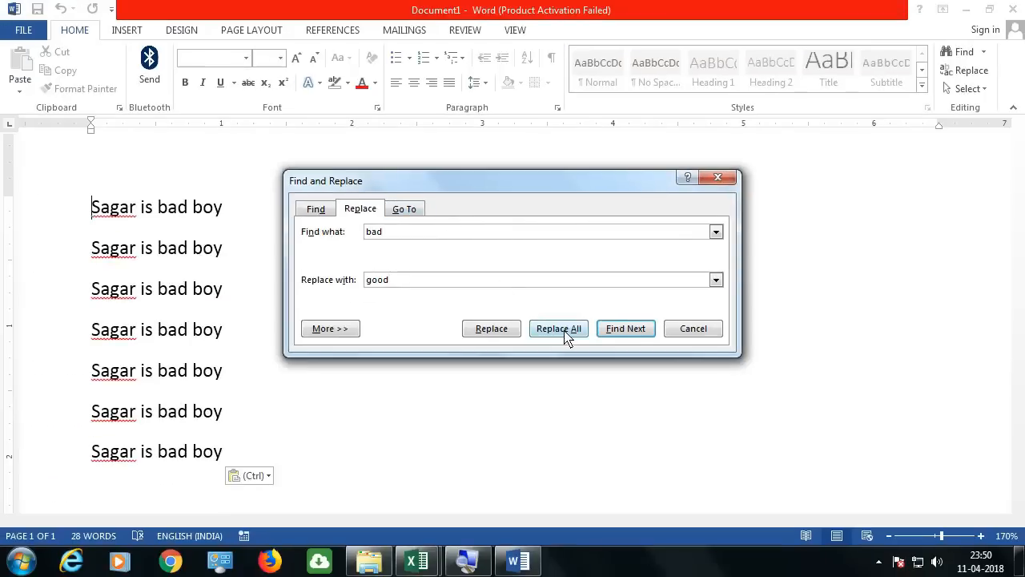
{"action": "left_click", "coordinate": [681, 444]}
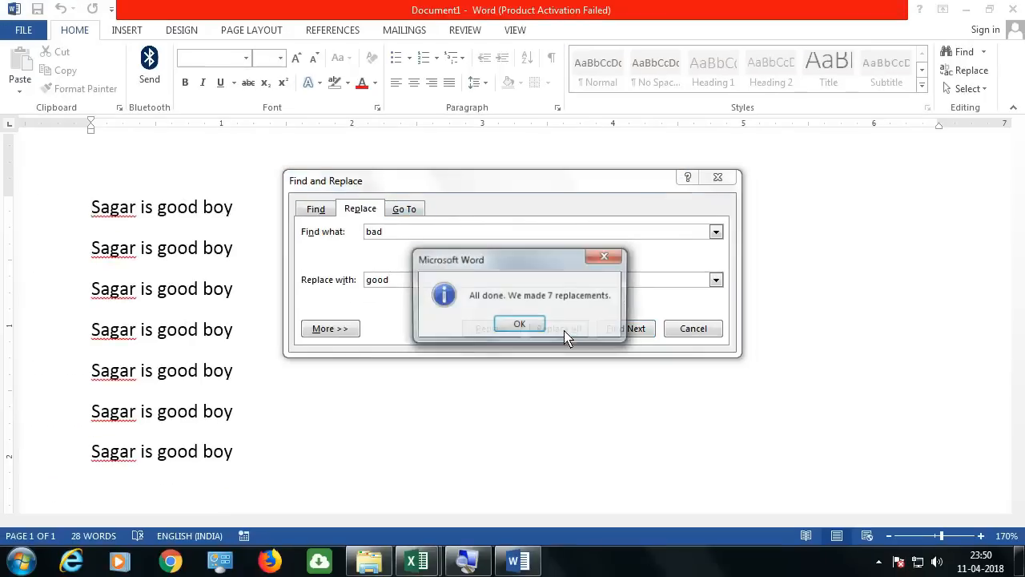
{"action": "left_click", "coordinate": [519, 325]}
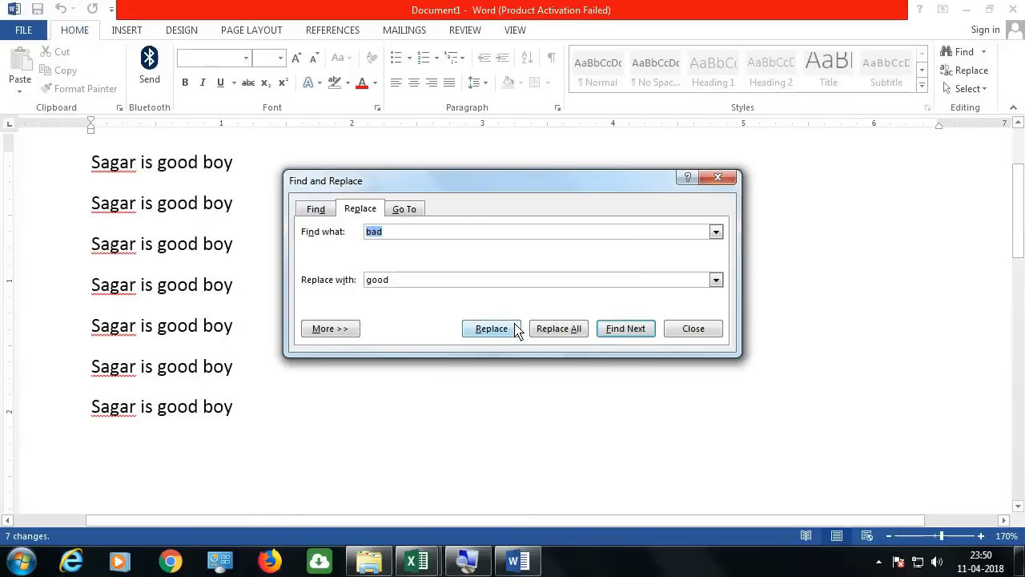
{"action": "key", "text": "BackSpace"}
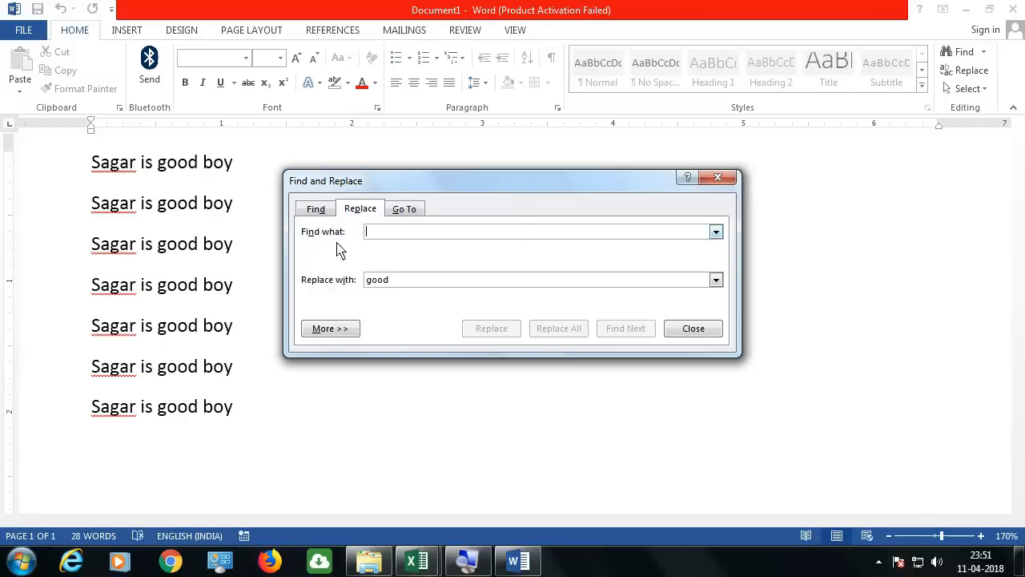
{"action": "key", "text": "Escape"}
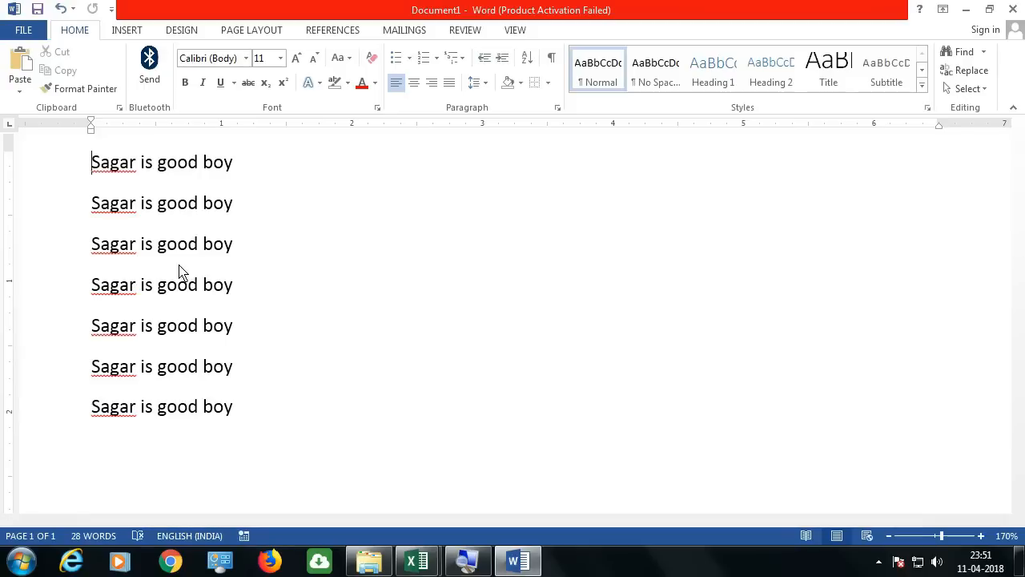
- Clear the whole document and generate sample text in it with =rand(20,20)
{"action": "key", "text": "ctrl+a"}
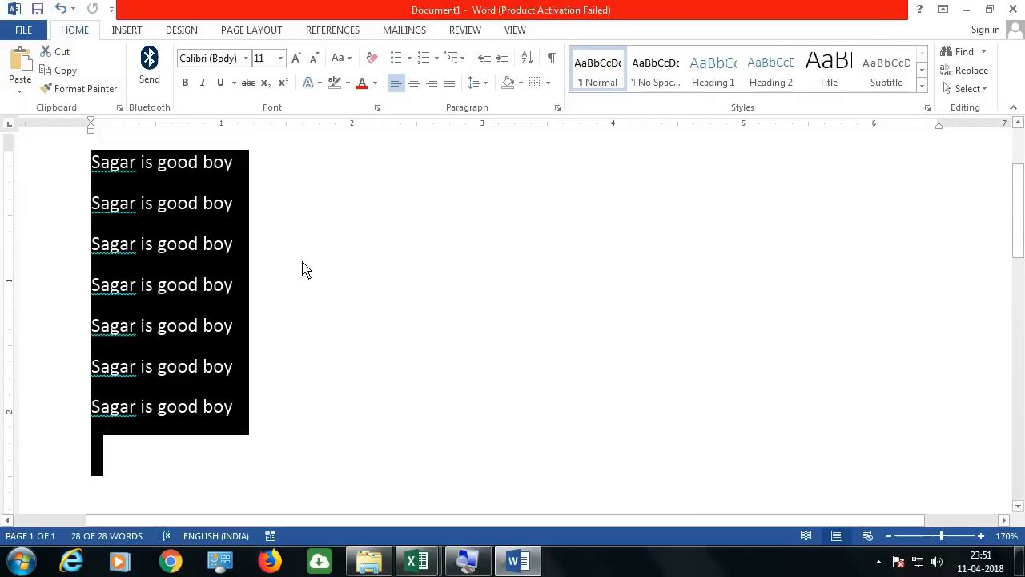
{"action": "key", "text": "Delete"}
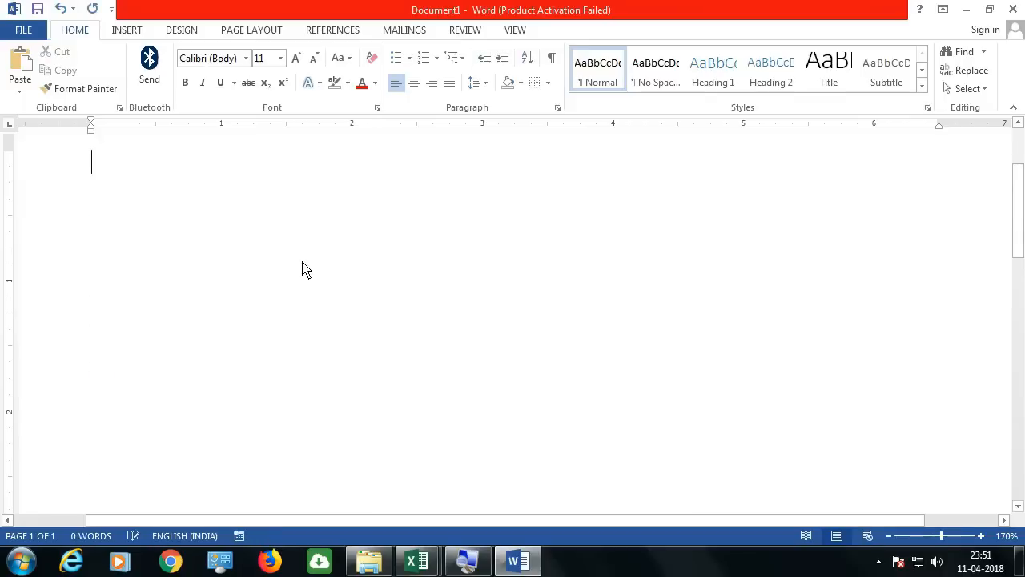
{"action": "type", "text": "=rand()"}
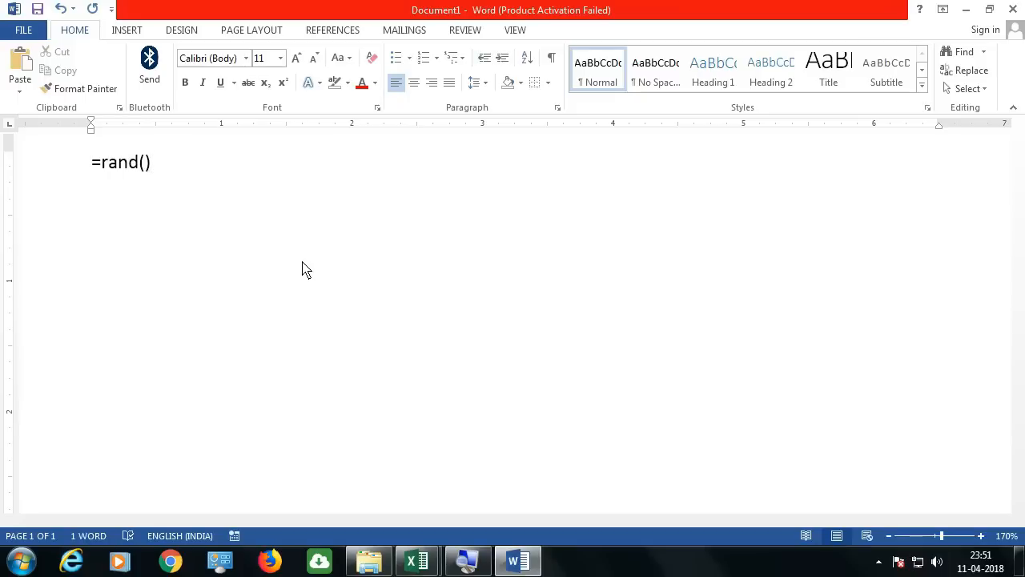
{"action": "key", "text": "BackSpace"}
{"action": "type", "text": "20,20"}
{"action": "key", "text": "BackSpace"}
{"action": "type", "text": ")"}
{"action": "key", "text": "Return"}
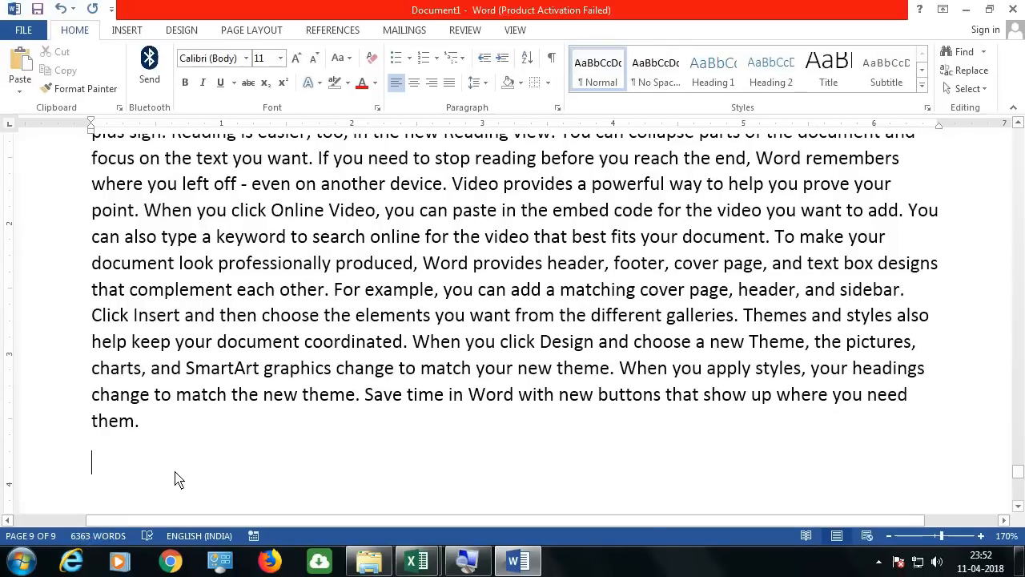
- Use Go To to jump to page 1 of the document
{"action": "scroll", "coordinate": [168, 479], "scroll_direction": "up", "scroll_amount": 10}
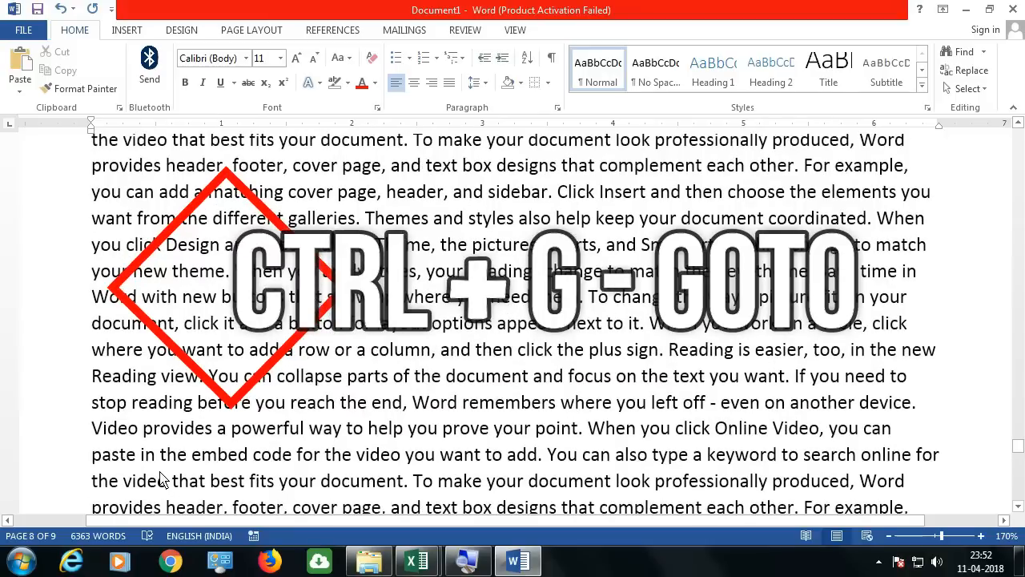
{"action": "key", "text": "ctrl+g"}
{"action": "type", "text": "1"}
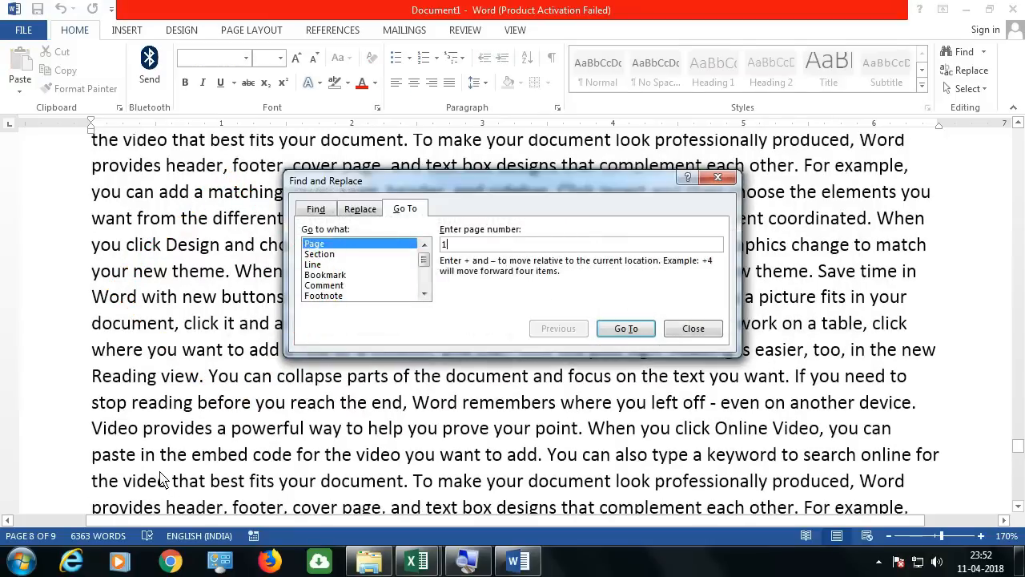
{"action": "key", "text": "Return"}
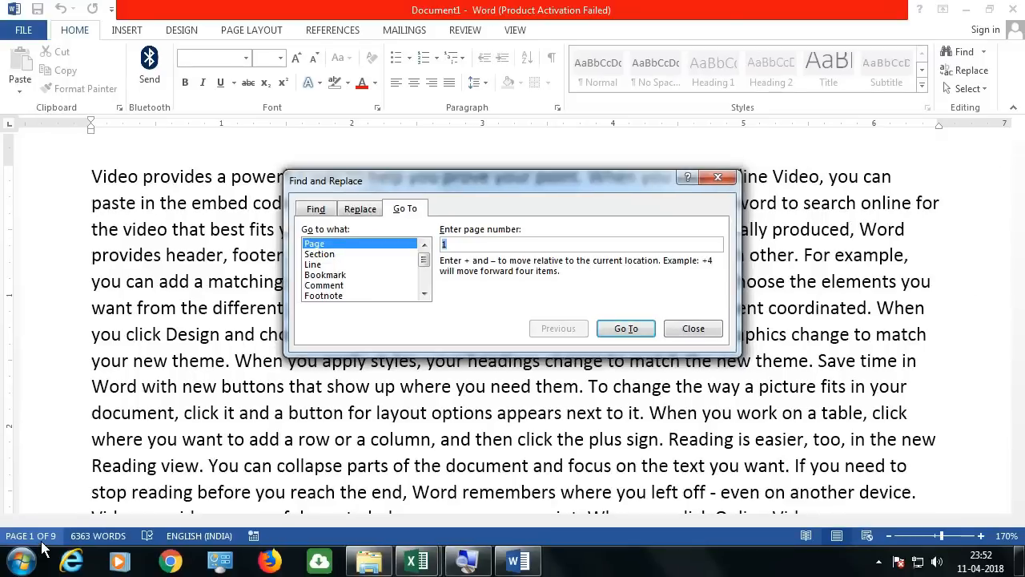
- Close the Go To dialog, open advanced Find with its additional search options expanded, and switch Match case on and off
{"action": "key", "text": "Escape"}
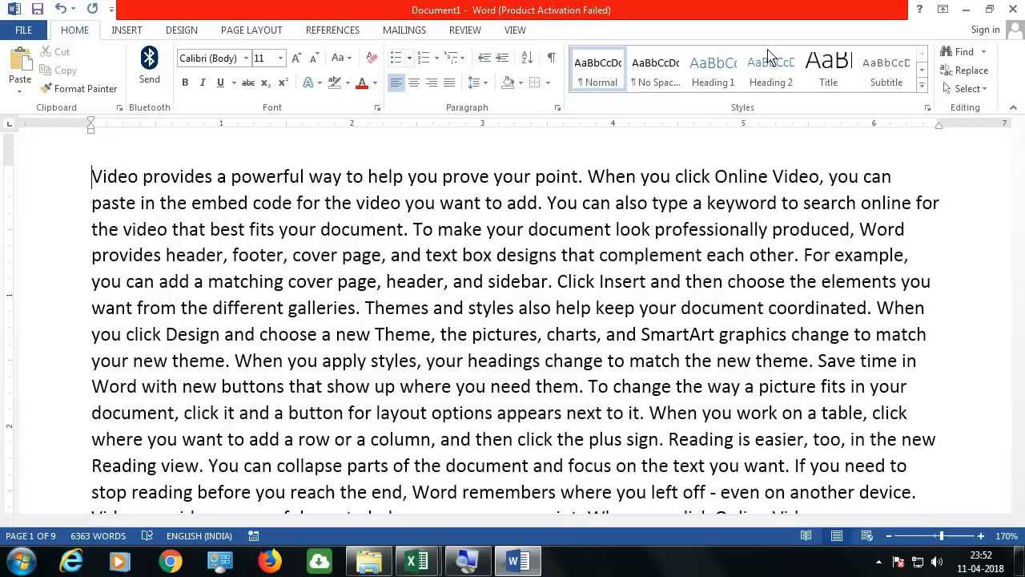
{"action": "scroll", "coordinate": [936, 197], "scroll_direction": "right", "scroll_amount": 2}
{"action": "left_click", "coordinate": [965, 70]}
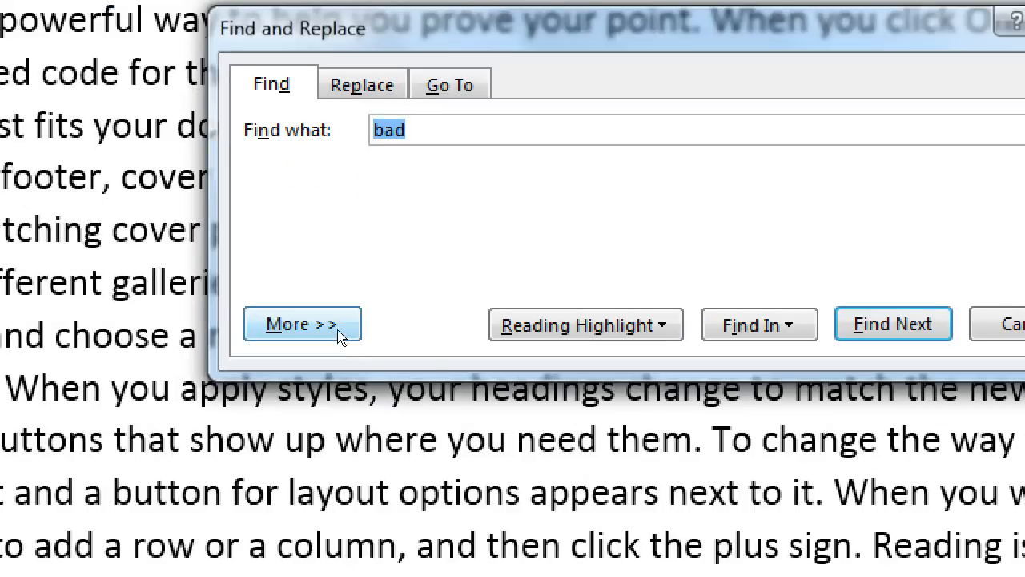
{"action": "left_click", "coordinate": [348, 333]}
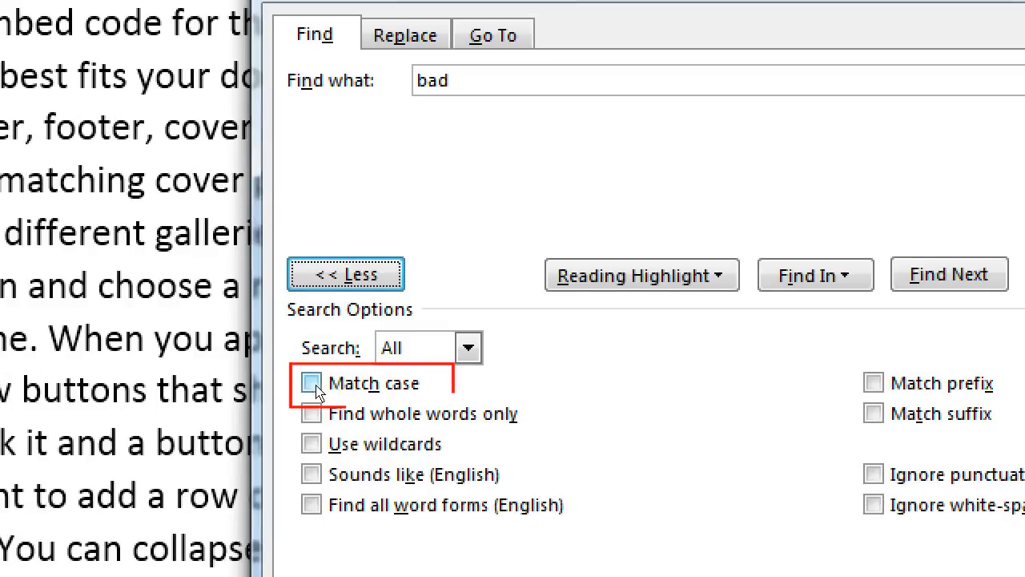
{"action": "left_click", "coordinate": [312, 385]}
{"action": "left_click", "coordinate": [312, 387]}
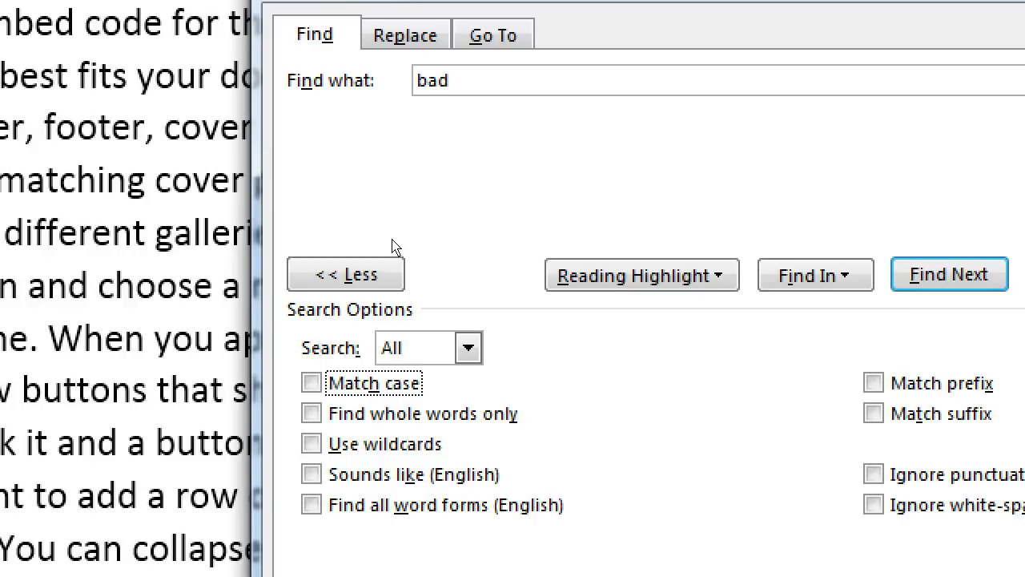
- Search the document for "you" with Find whole words only enabled, stepping through several matches
{"action": "left_click", "coordinate": [229, 232]}
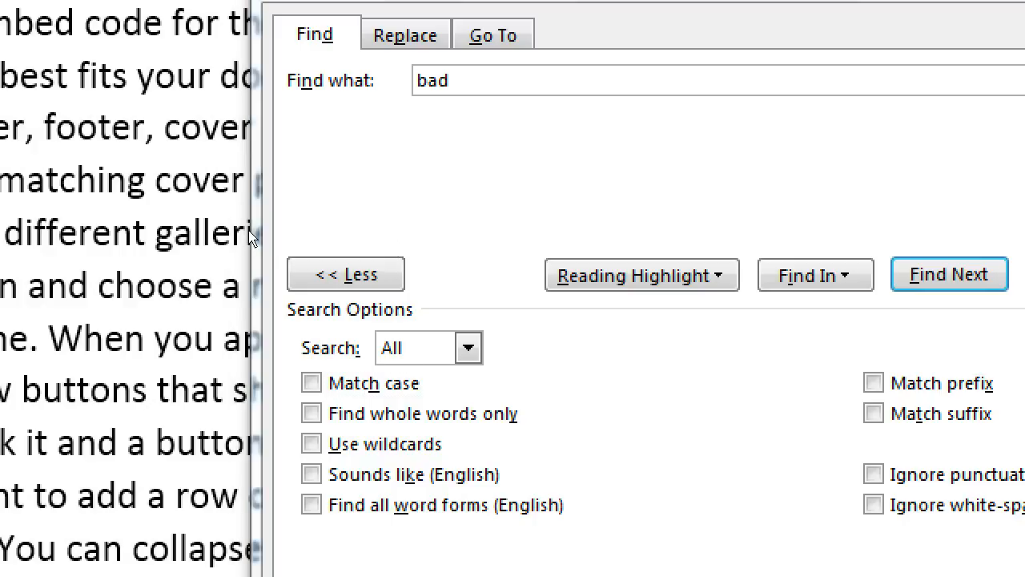
{"action": "left_click_drag", "start_coordinate": [197, 78], "coordinate": [137, 77]}
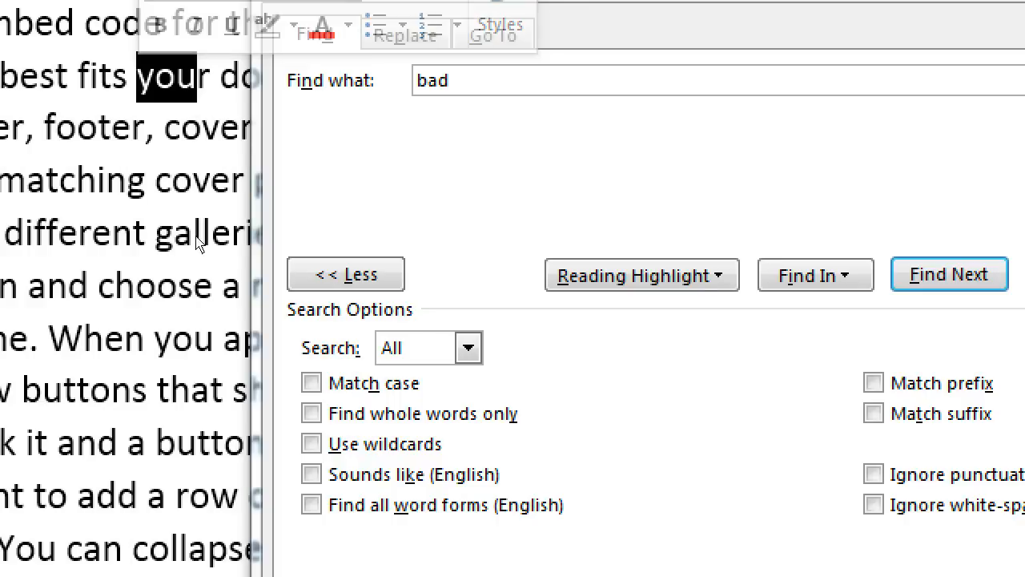
{"action": "left_click", "coordinate": [311, 412]}
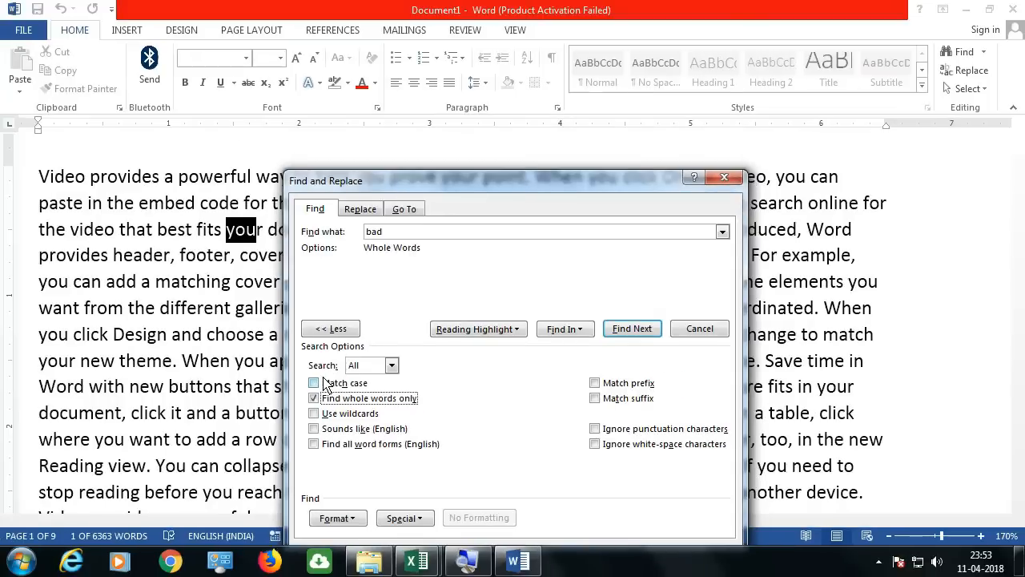
{"action": "left_click_drag", "start_coordinate": [394, 232], "coordinate": [322, 227]}
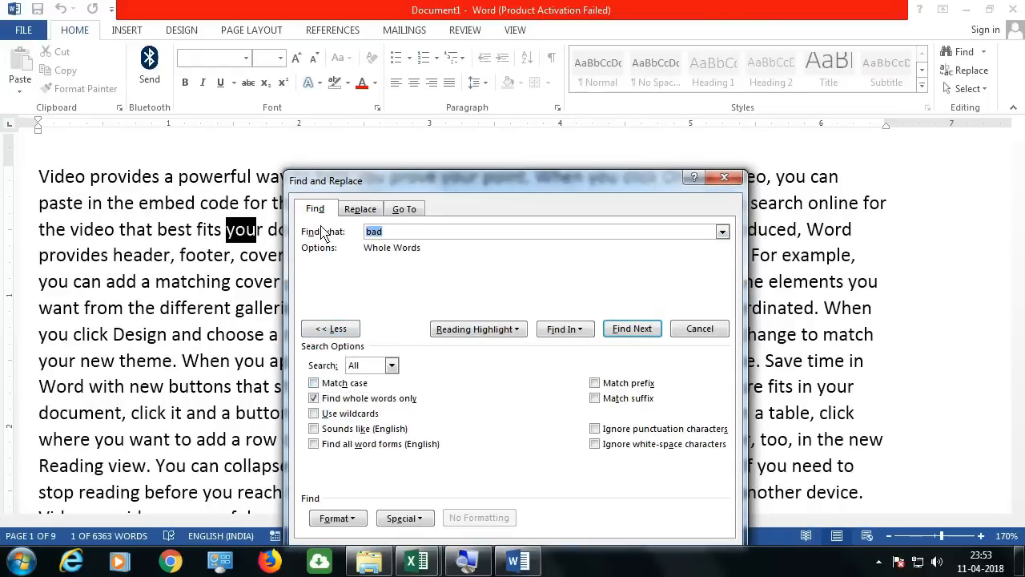
{"action": "type", "text": "you"}
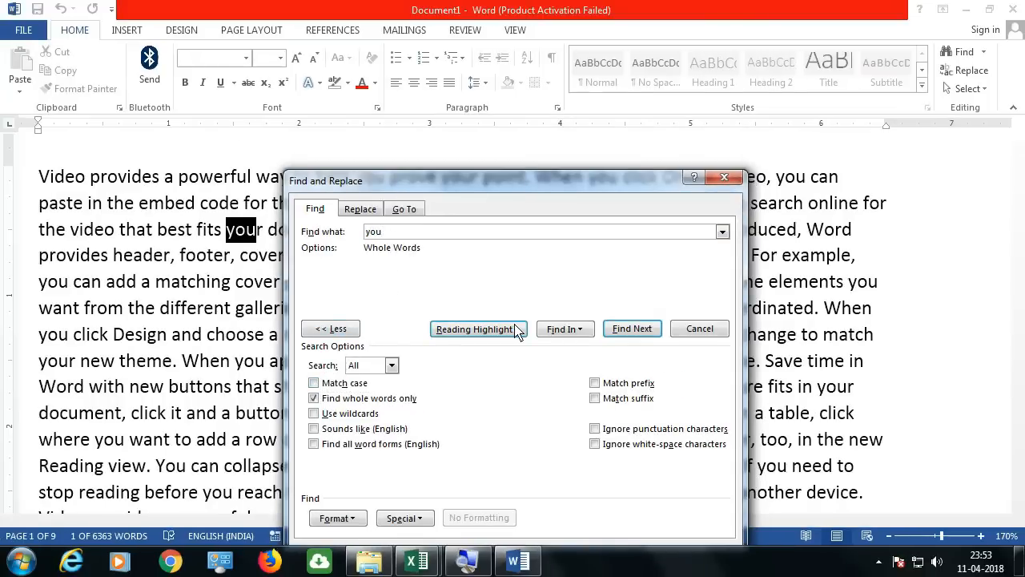
{"action": "left_click", "coordinate": [630, 332]}
{"action": "left_click", "coordinate": [631, 334]}
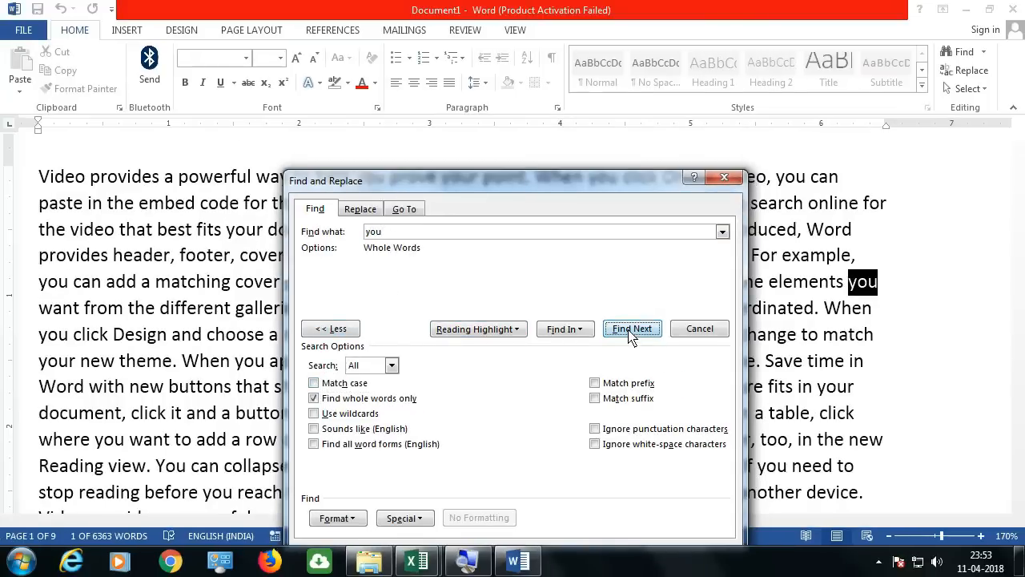
{"action": "left_click_drag", "start_coordinate": [605, 186], "coordinate": [825, 136]}
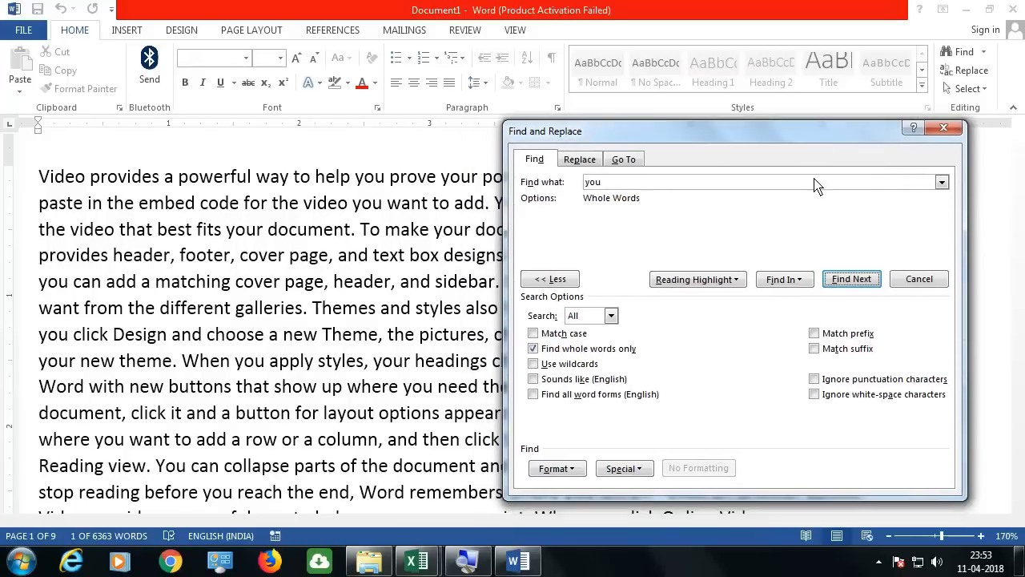
{"action": "left_click", "coordinate": [846, 285]}
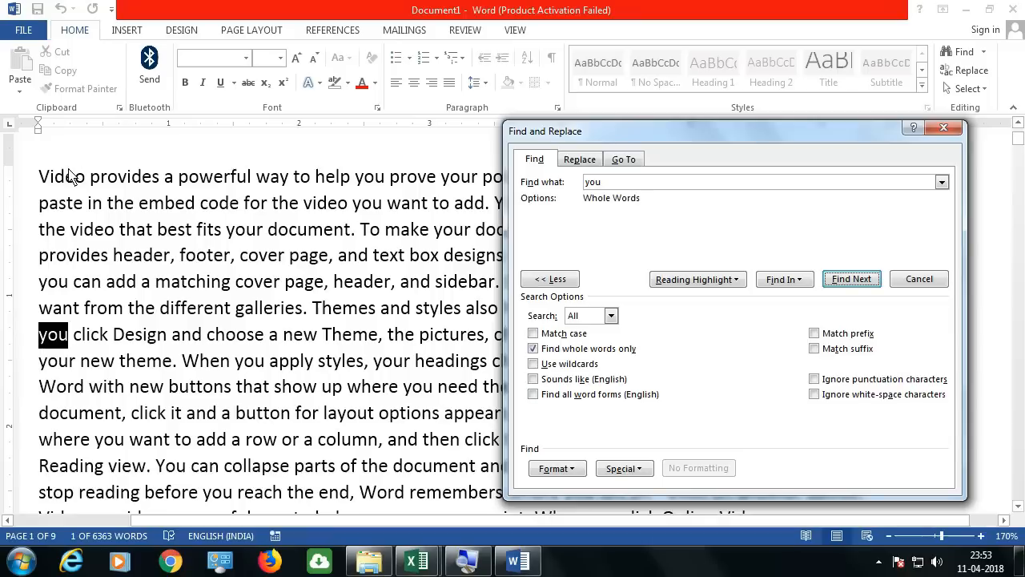
- From the start of the document, search for "you" with Find whole words only disabled, stepping through matches up to "your document"
{"action": "left_click", "coordinate": [40, 186]}
{"action": "left_click", "coordinate": [533, 349]}
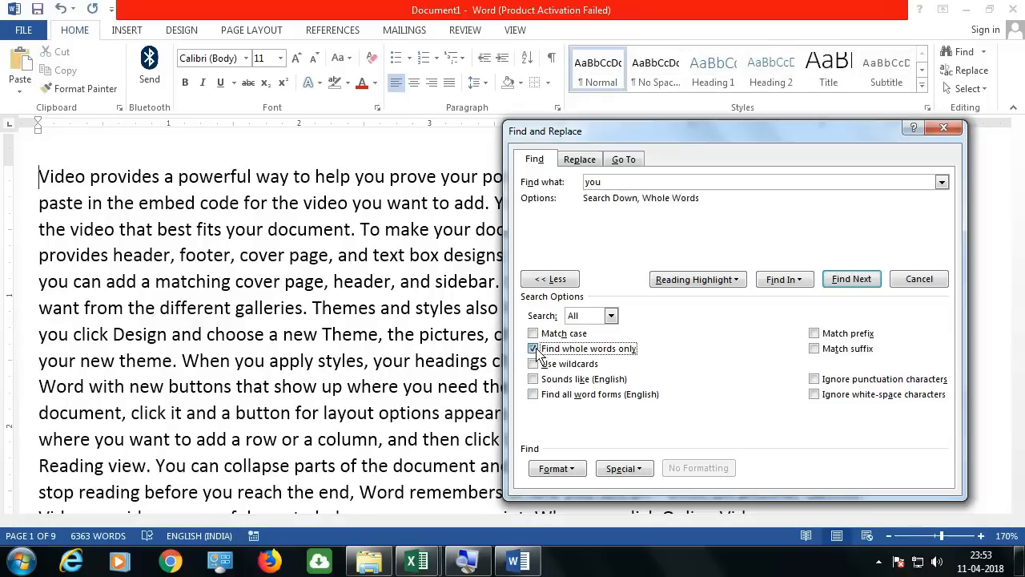
{"action": "left_click", "coordinate": [850, 287]}
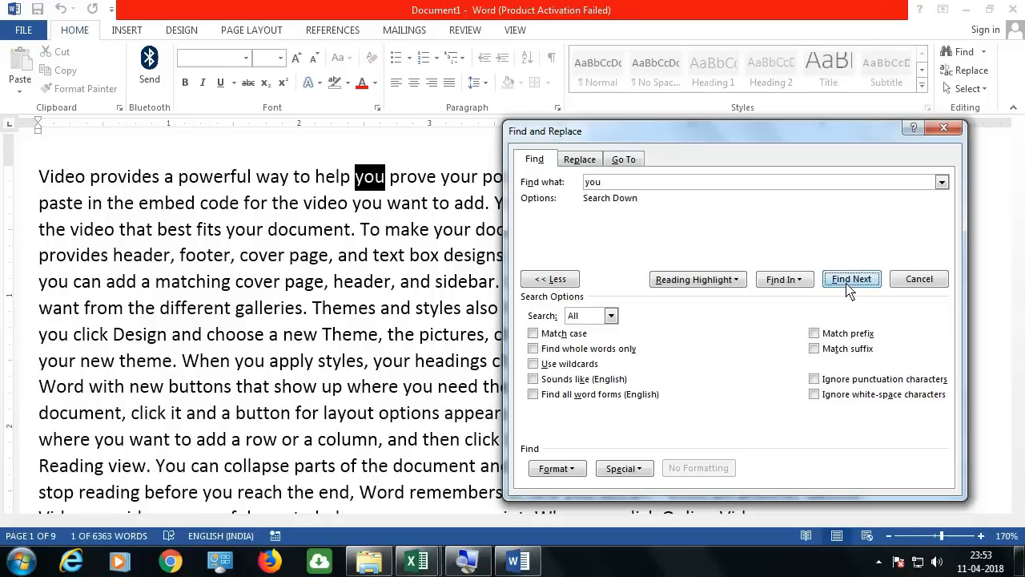
{"action": "left_click", "coordinate": [850, 287]}
{"action": "left_click", "coordinate": [850, 287]}
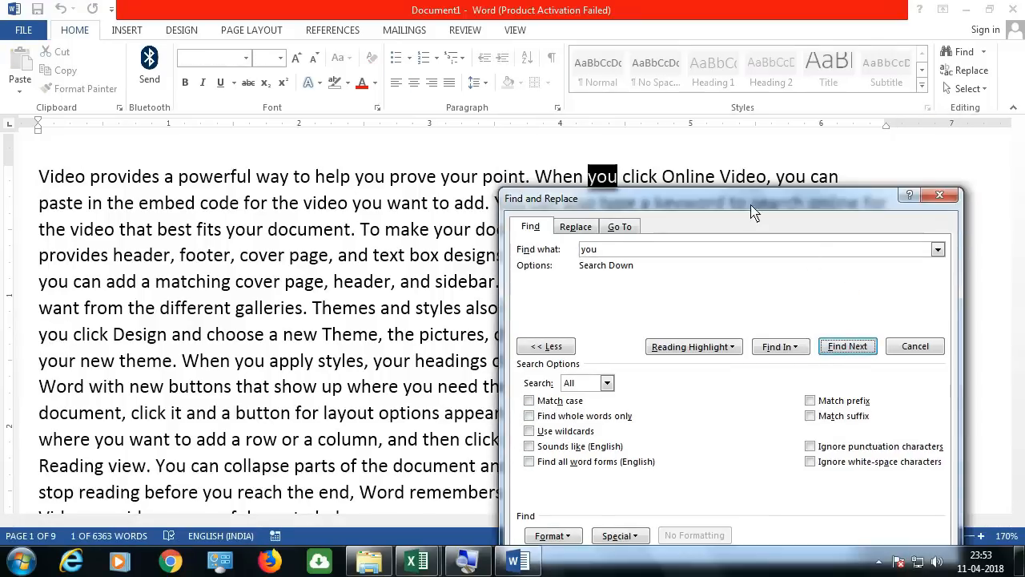
{"action": "left_click_drag", "start_coordinate": [709, 203], "coordinate": [706, 242]}
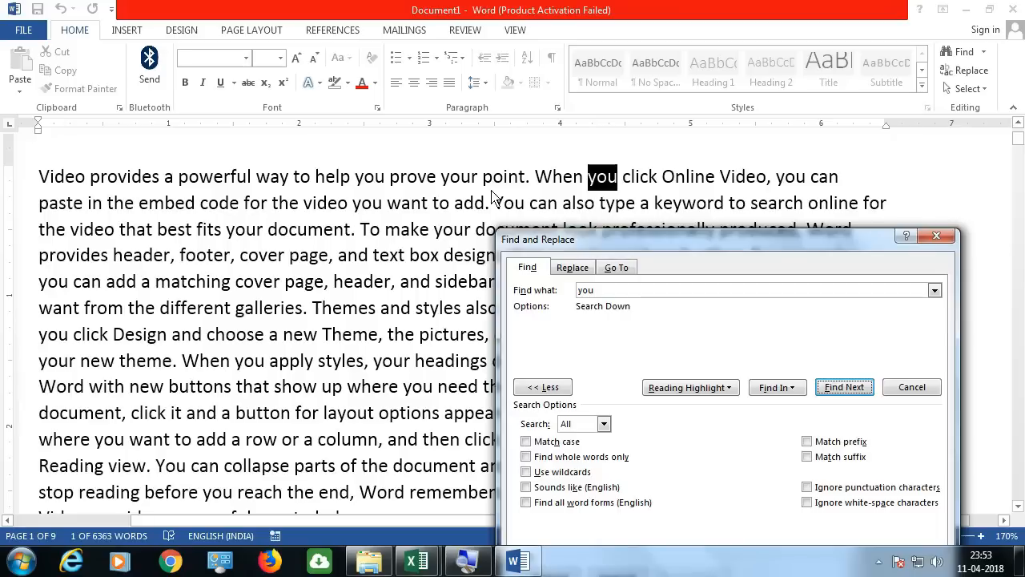
{"action": "left_click", "coordinate": [841, 389]}
{"action": "left_click", "coordinate": [841, 390]}
{"action": "left_click", "coordinate": [841, 389]}
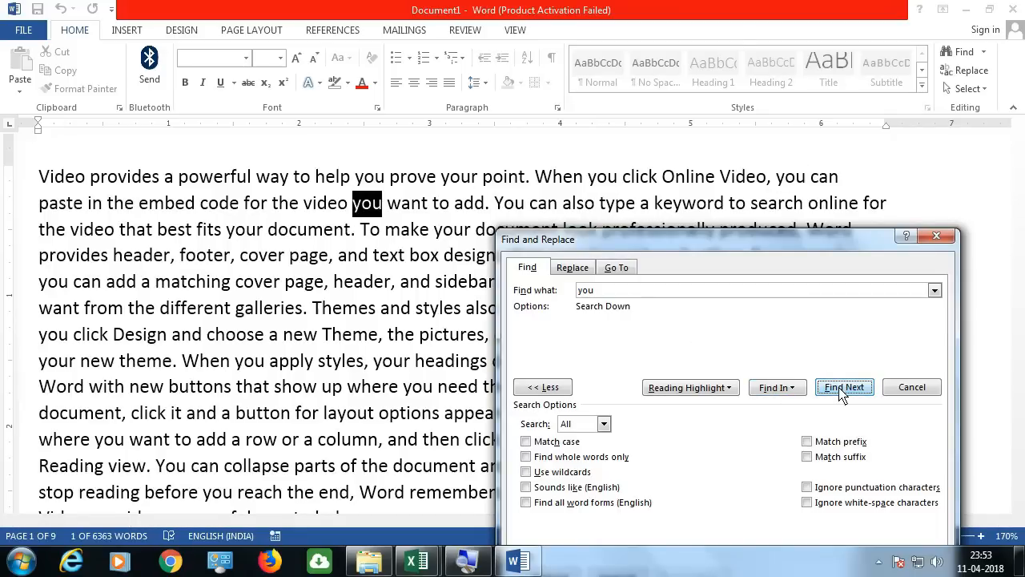
{"action": "left_click", "coordinate": [841, 389]}
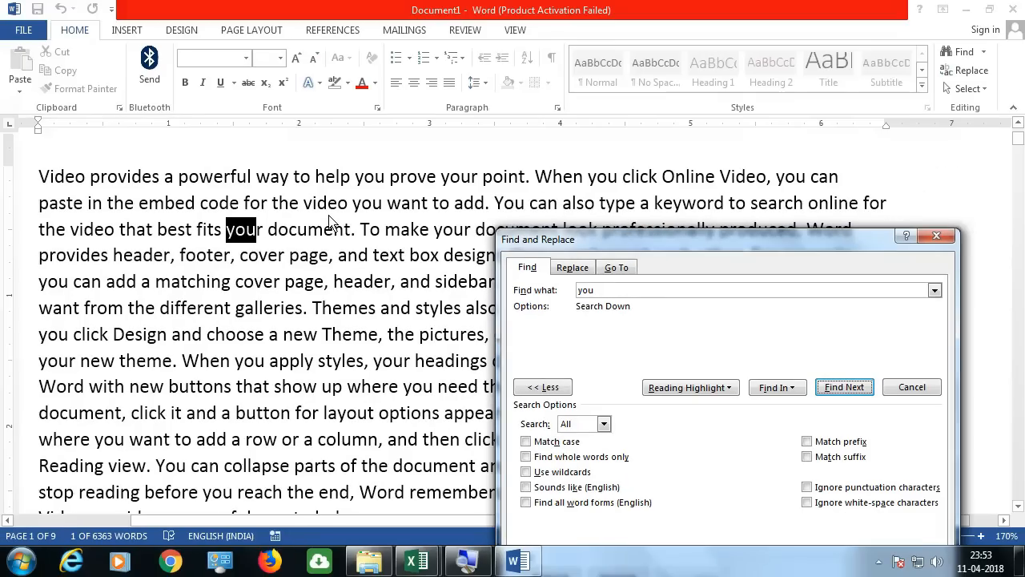
- Switch the Sounds like (English) option on and off, collapse the search options and close the Find and Replace dialog
{"action": "left_click_drag", "start_coordinate": [582, 241], "coordinate": [414, 127]}
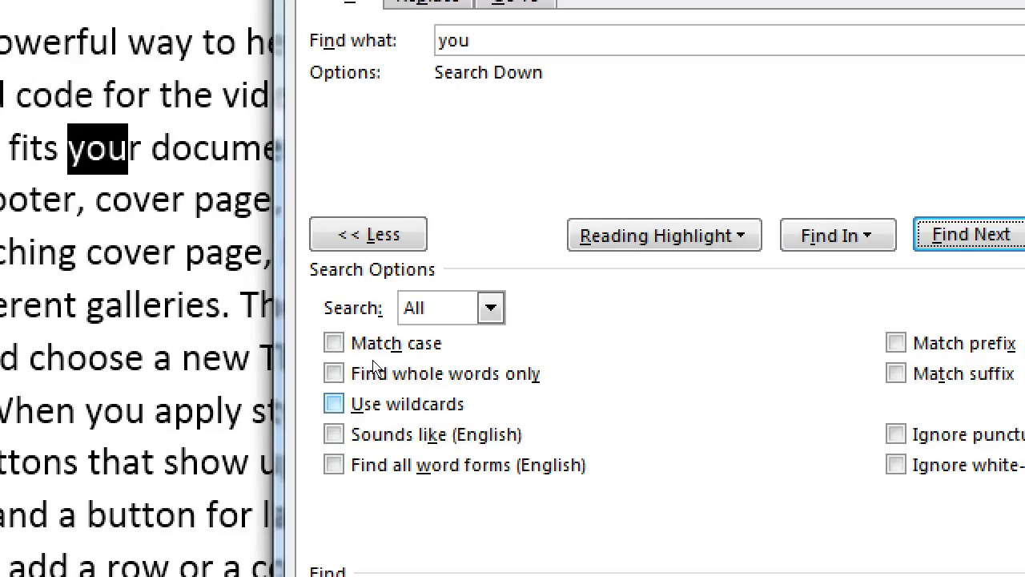
{"action": "left_click", "coordinate": [334, 435]}
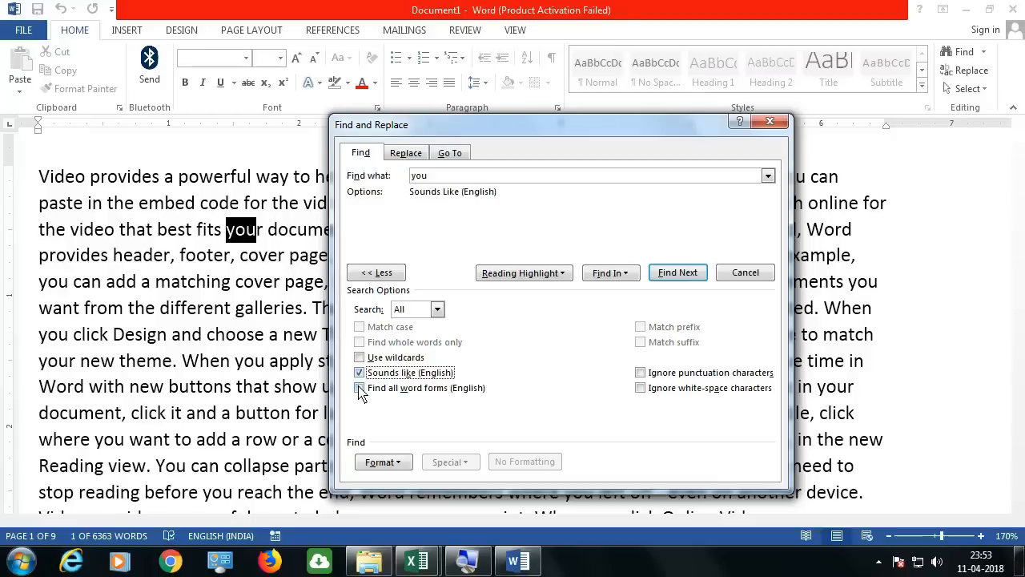
{"action": "left_click", "coordinate": [334, 435]}
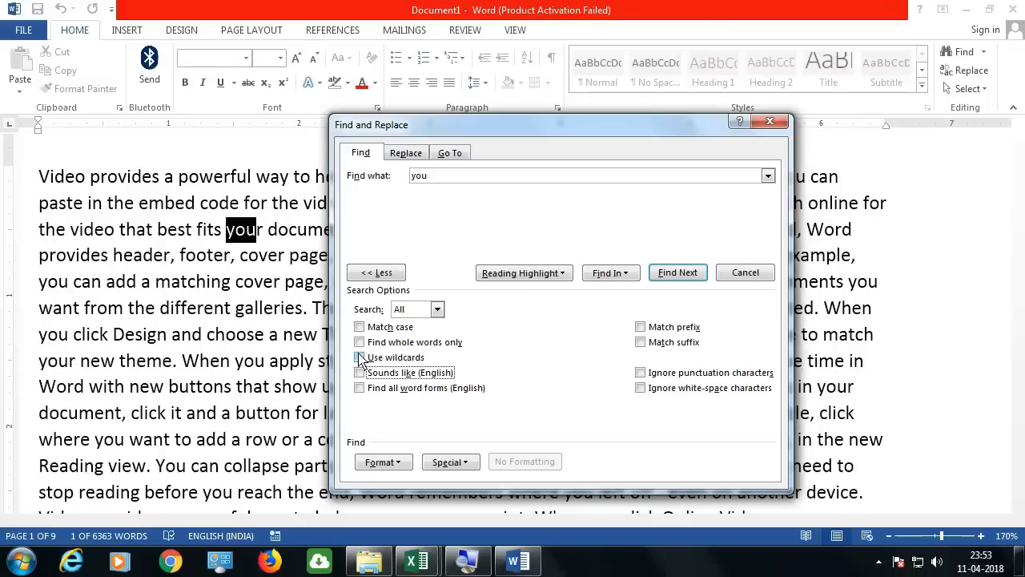
{"action": "left_click", "coordinate": [383, 273]}
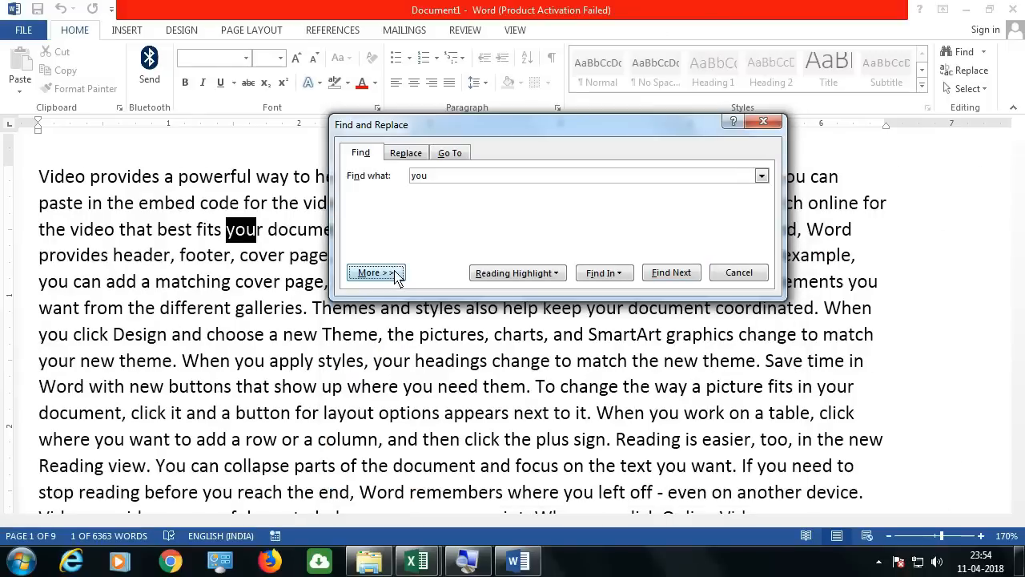
{"action": "left_click", "coordinate": [764, 123]}
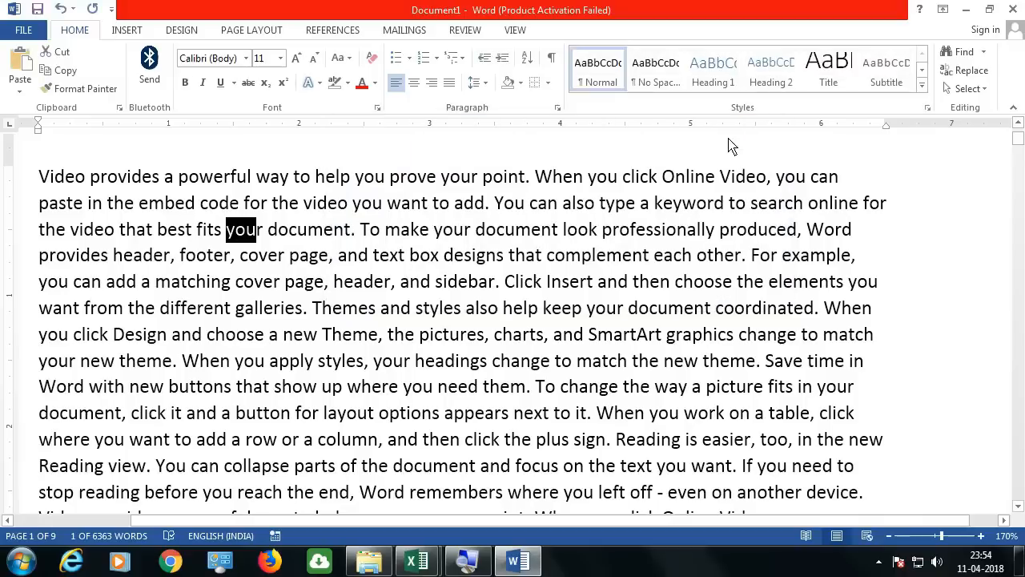
- Use Select All to select the entire document text, and clear the selection
{"action": "left_click", "coordinate": [38, 178]}
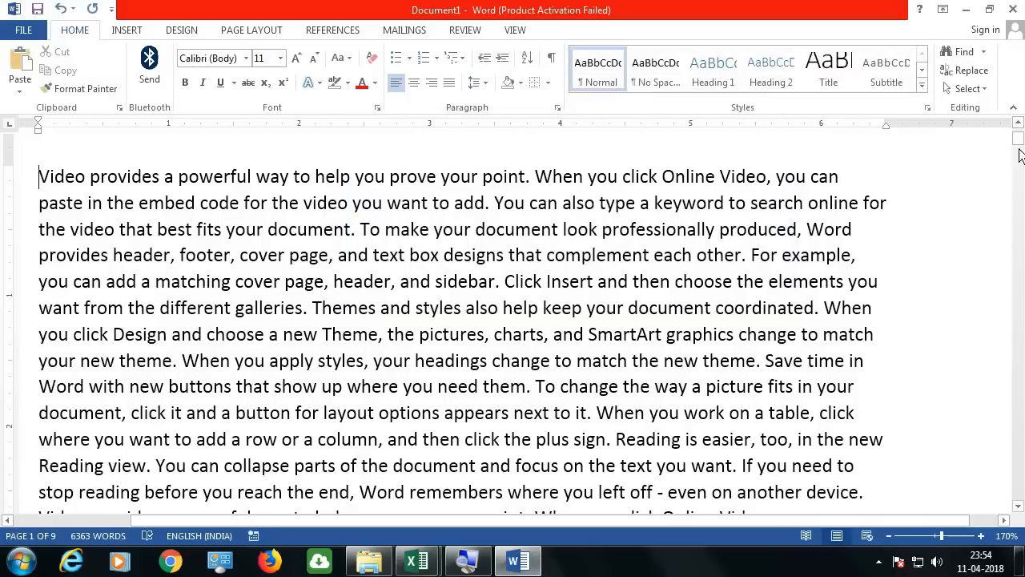
{"action": "left_click", "coordinate": [968, 88]}
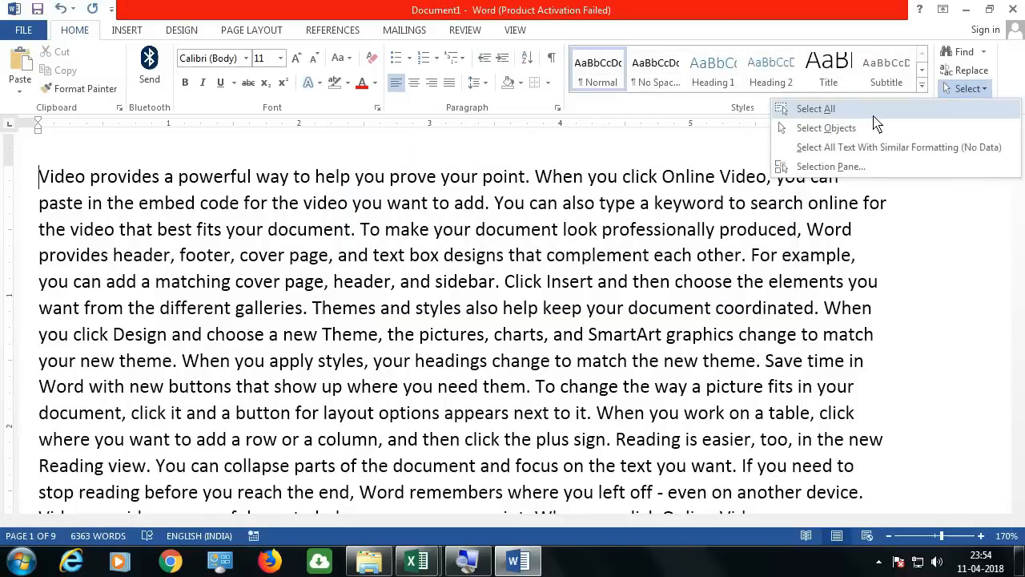
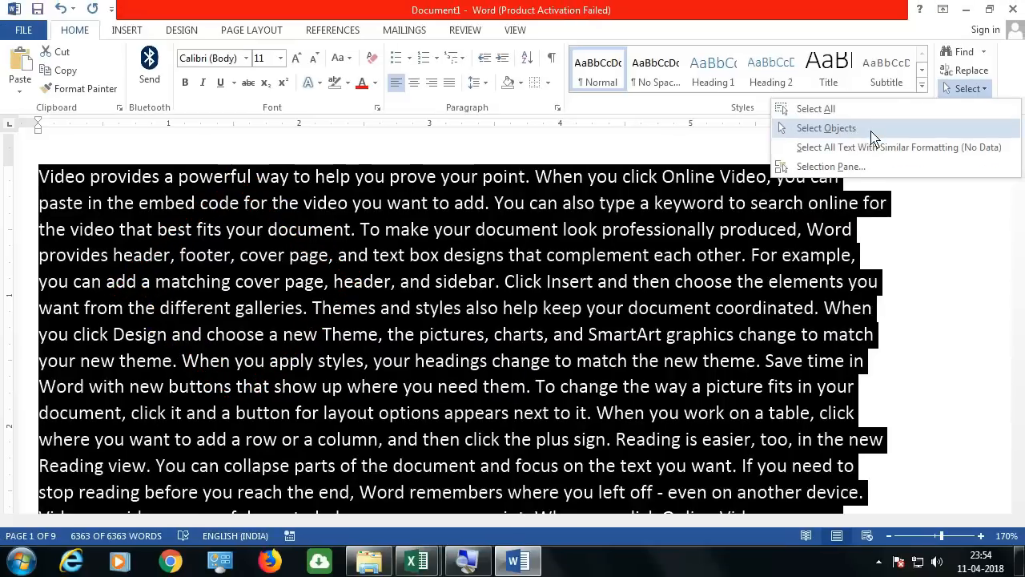
{"action": "left_click", "coordinate": [249, 200]}
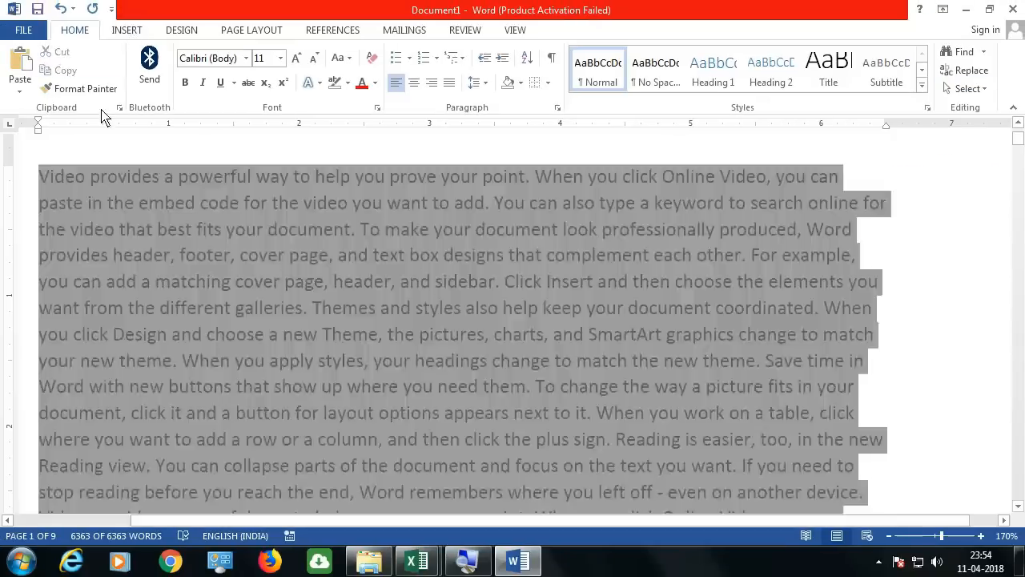
{"action": "left_click", "coordinate": [100, 172]}
- Draw a rounded rectangle about 0.91" high and 1.41" wide over the first lines of text
{"action": "left_click", "coordinate": [127, 30]}
{"action": "left_click", "coordinate": [220, 68]}
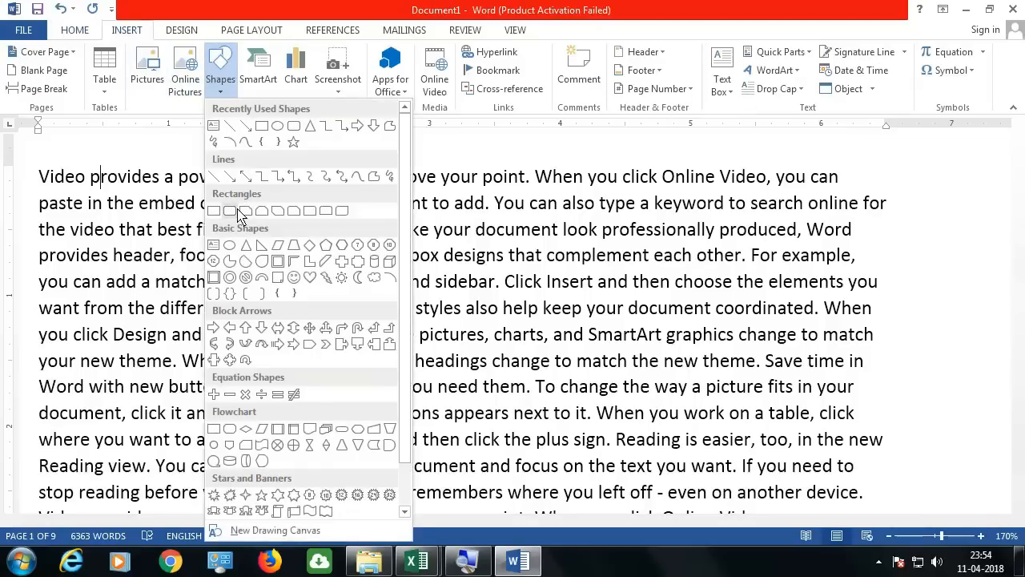
{"action": "left_click", "coordinate": [228, 209]}
{"action": "left_click_drag", "start_coordinate": [177, 190], "coordinate": [362, 310]}
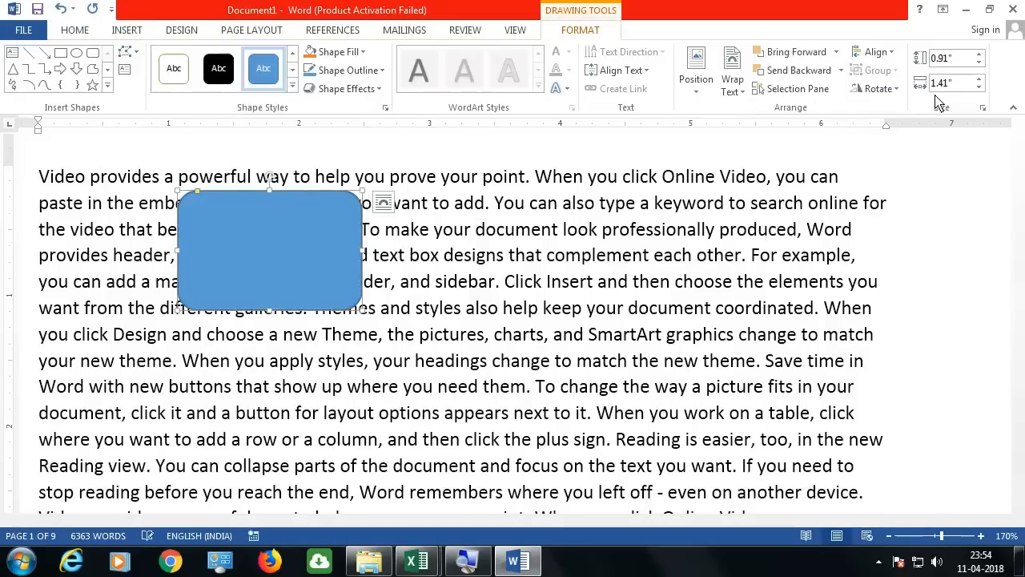
- Activate Select Objects, select the rounded rectangle over the text and delete it
{"action": "left_click", "coordinate": [80, 32]}
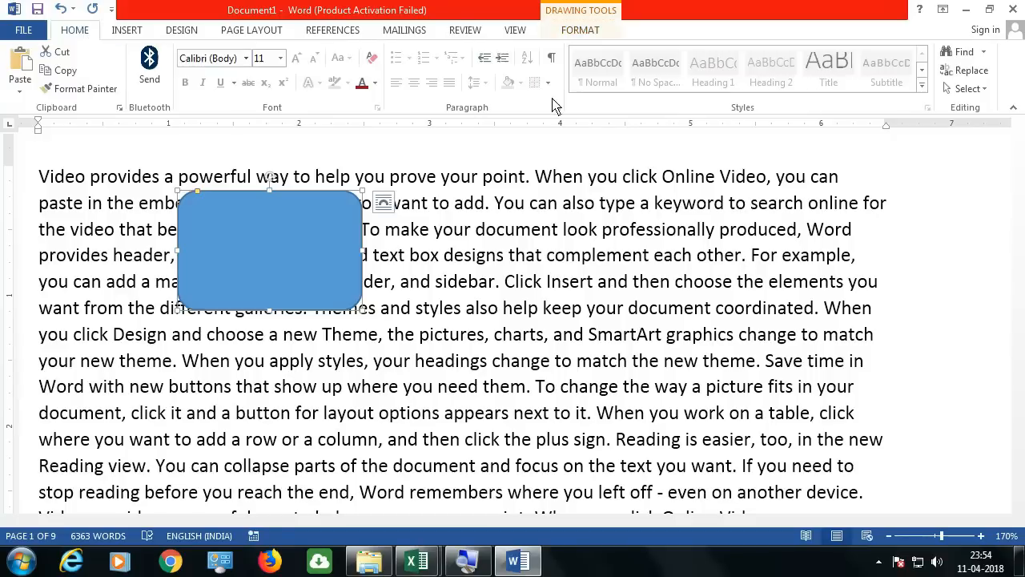
{"action": "left_click", "coordinate": [966, 88]}
{"action": "left_click", "coordinate": [826, 128]}
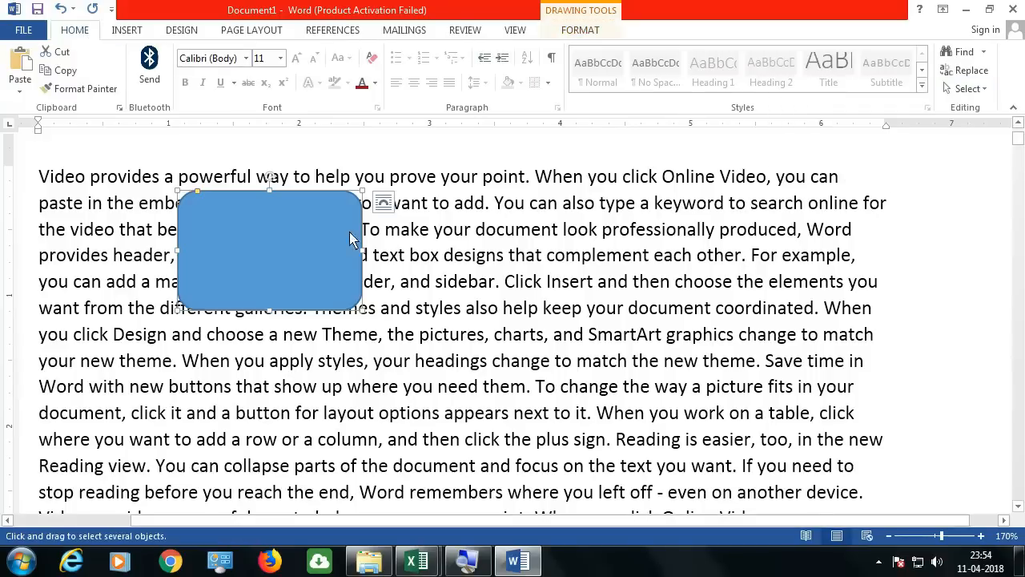
{"action": "left_click", "coordinate": [410, 268]}
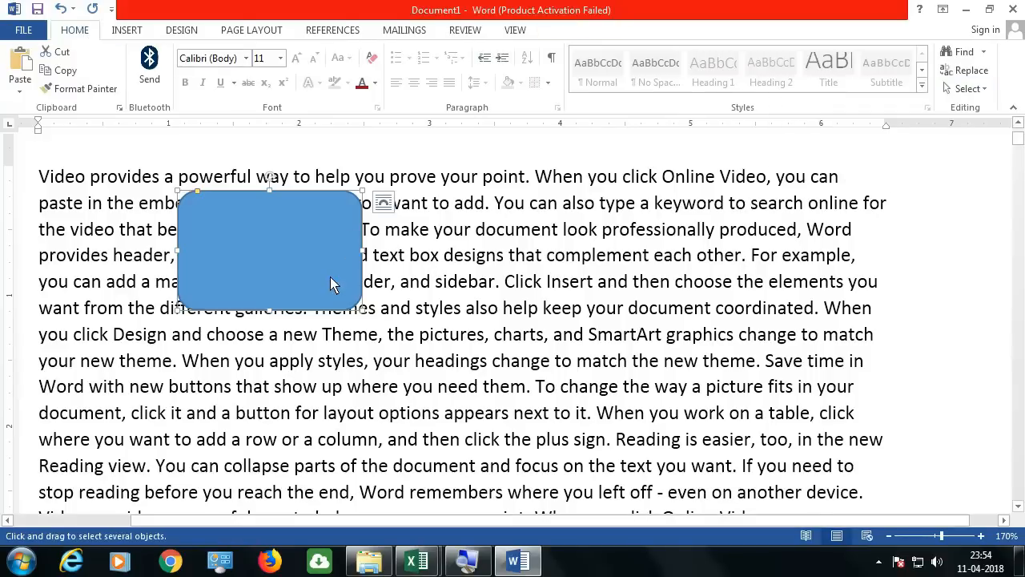
{"action": "key", "text": "Delete"}
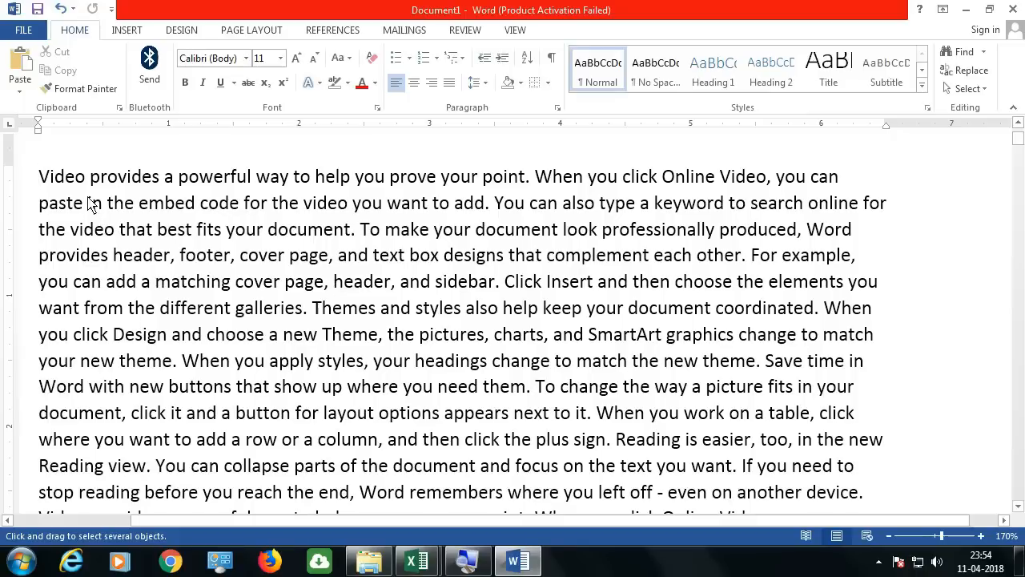
- Color the opening words "Video provides a powerful way to help you" red
{"action": "left_click", "coordinate": [40, 174]}
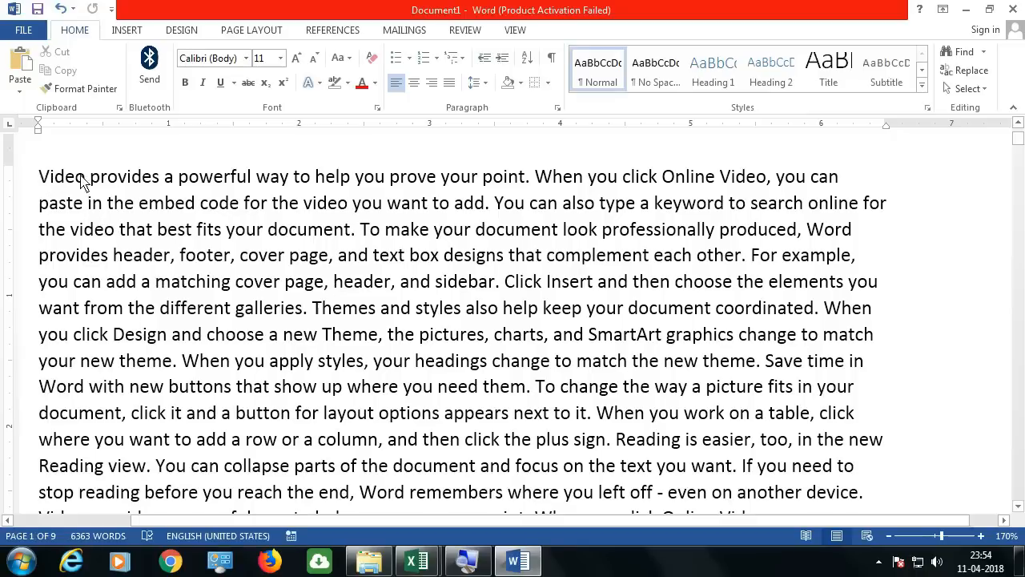
{"action": "left_click_drag", "start_coordinate": [84, 181], "coordinate": [386, 178]}
{"action": "left_click", "coordinate": [362, 83]}
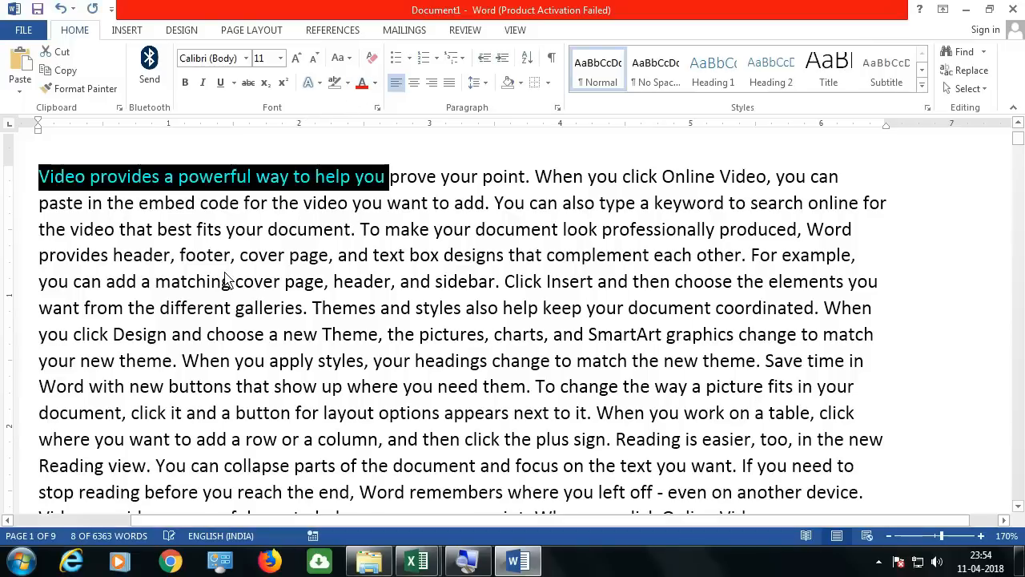
- Color the words "you click Design and choose a new Theme" red and clear the selection
{"action": "left_click_drag", "start_coordinate": [42, 335], "coordinate": [365, 348]}
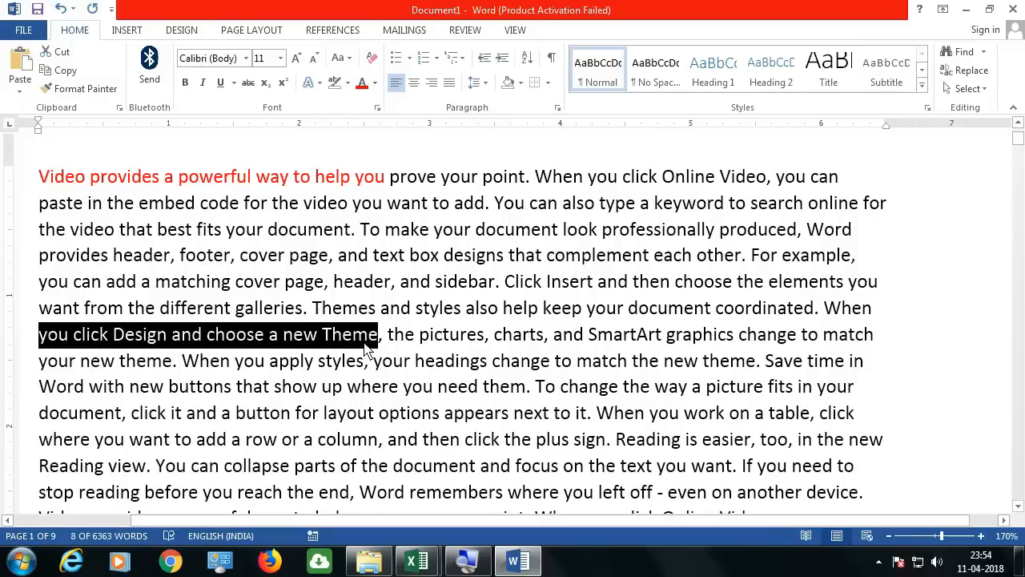
{"action": "left_click", "coordinate": [362, 83]}
{"action": "left_click", "coordinate": [304, 386]}
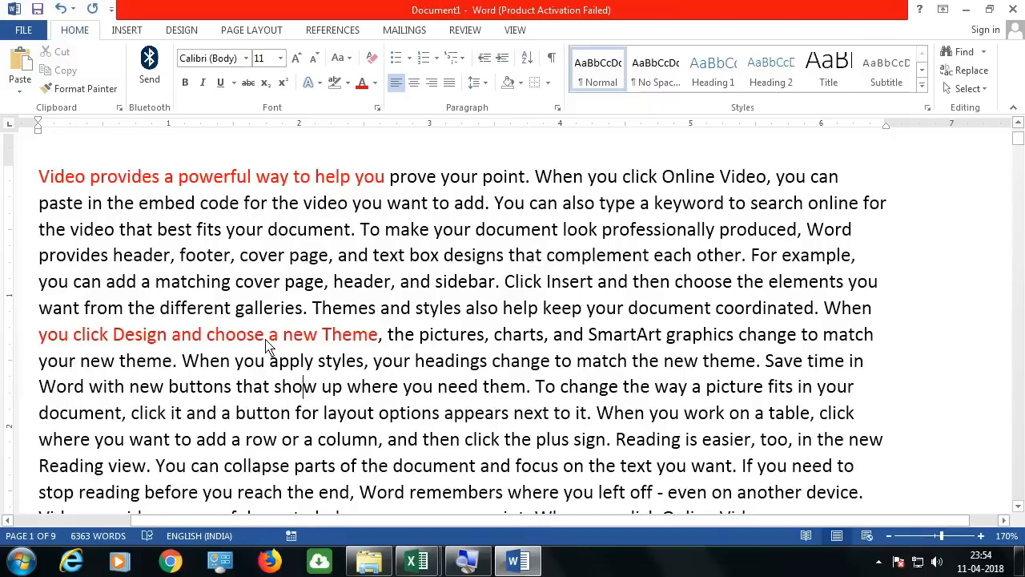
- Select all text with formatting similar to the red phrase "you click Design and choose a new Theme"
{"action": "left_click", "coordinate": [249, 341]}
{"action": "left_click", "coordinate": [967, 89]}
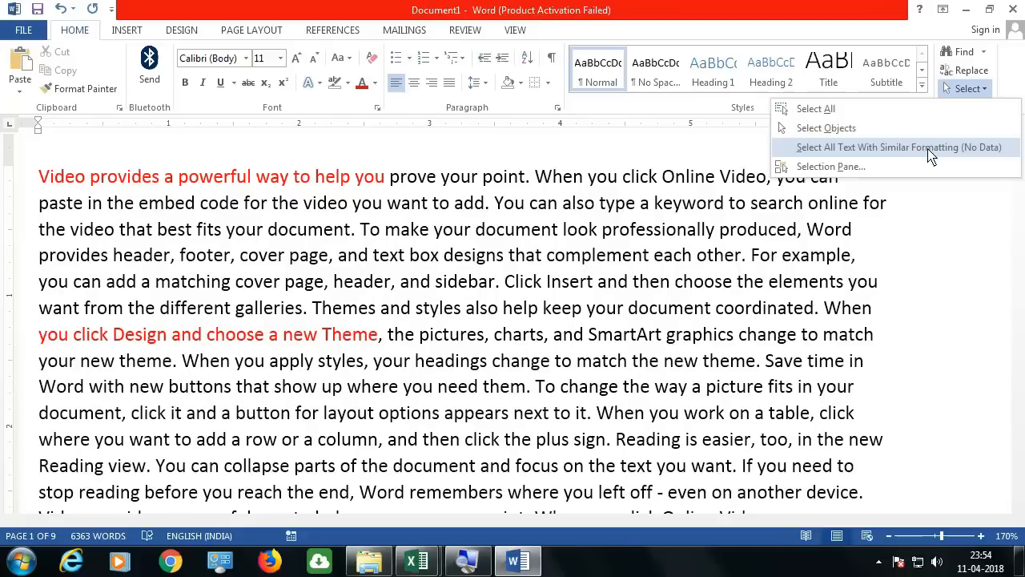
{"action": "left_click", "coordinate": [927, 154]}
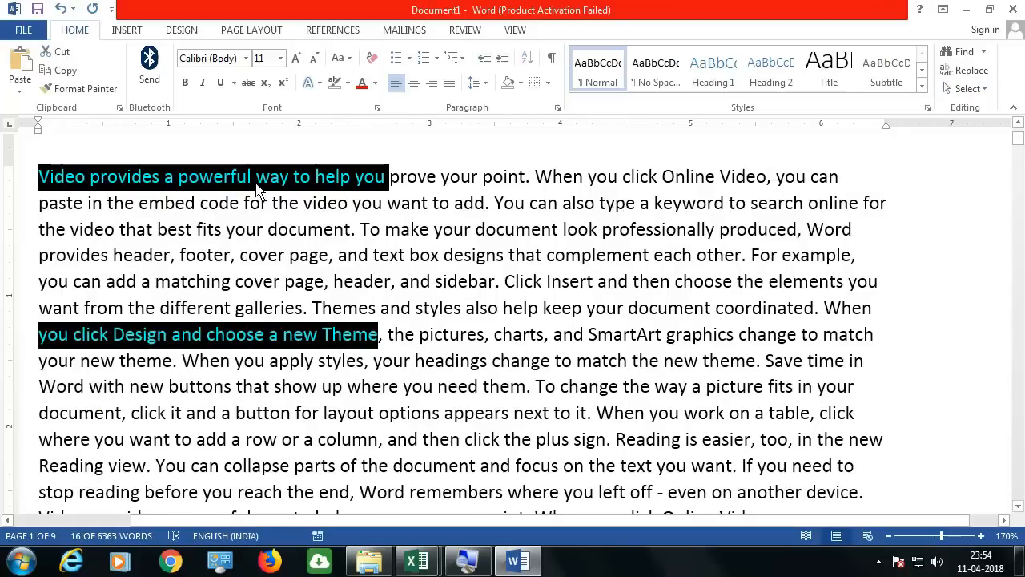
- Show the Selection pane and draw a snip single corner rectangle about 0.66" high and 1.78" wide over the text
{"action": "left_click", "coordinate": [969, 89]}
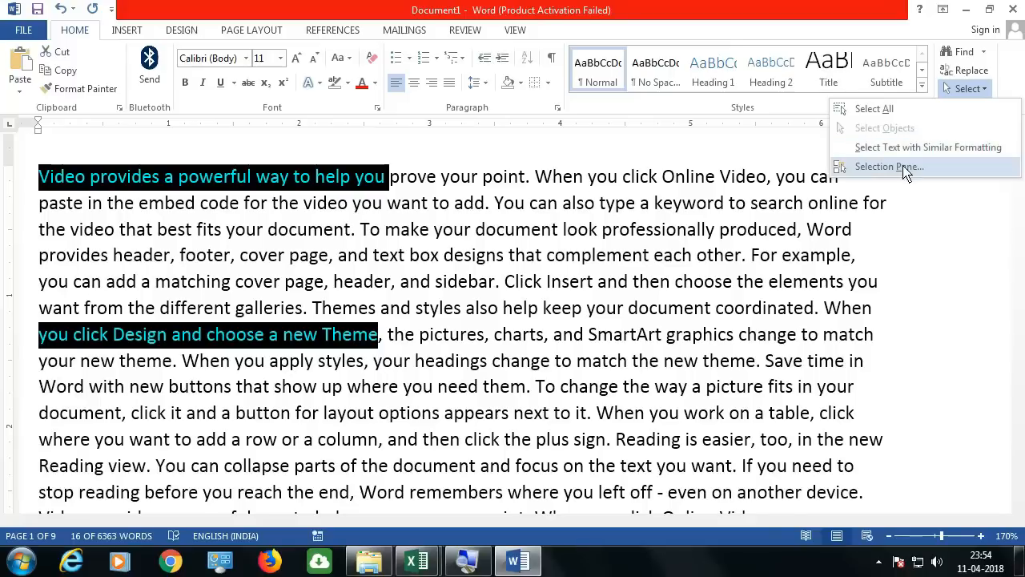
{"action": "left_click", "coordinate": [895, 181]}
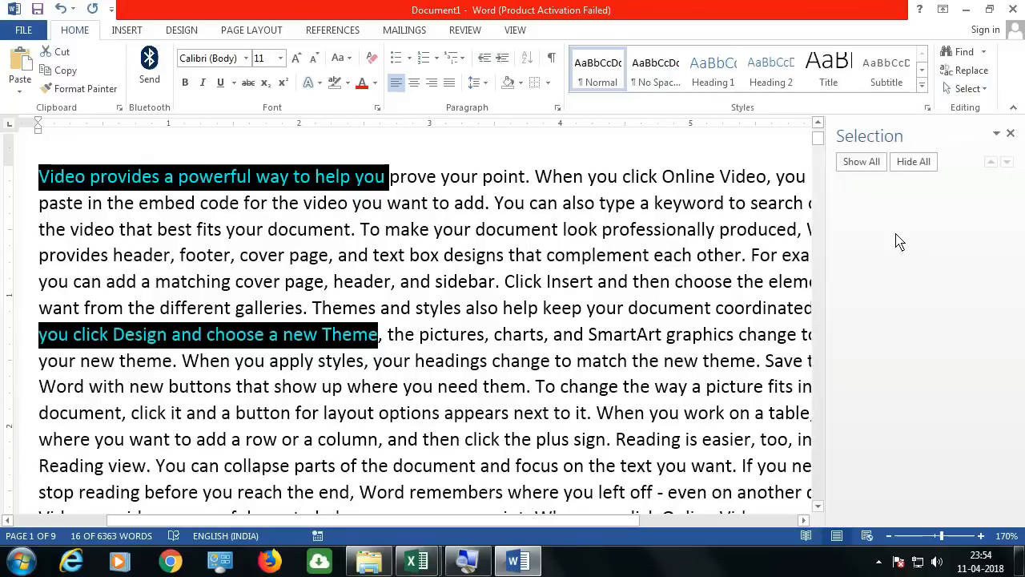
{"action": "left_click", "coordinate": [388, 203]}
{"action": "left_click", "coordinate": [126, 30]}
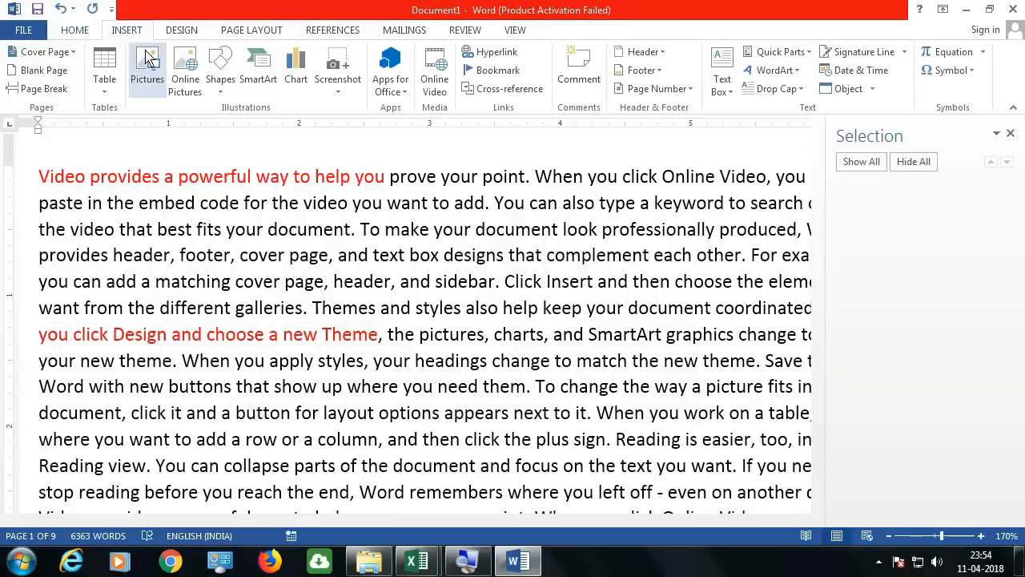
{"action": "left_click", "coordinate": [220, 72]}
{"action": "left_click", "coordinate": [250, 211]}
{"action": "mouse_move", "coordinate": [280, 228]}
{"action": "left_mouse_down"}
{"action": "mouse_move", "coordinate": [487, 310]}
{"action": "mouse_move", "coordinate": [513, 311]}
{"action": "left_mouse_up"}
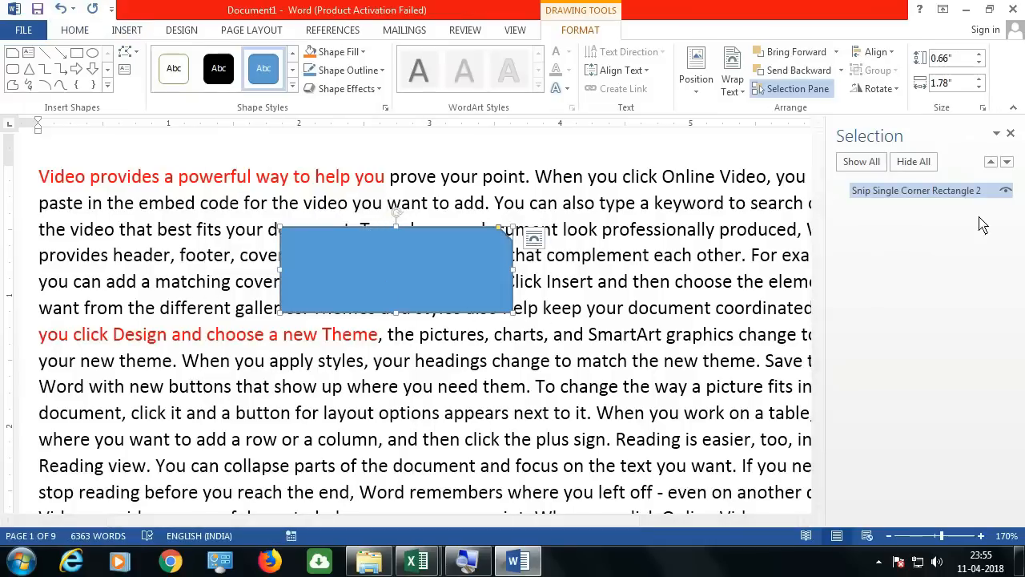
- Hide and show the snipped rectangle twice using its visibility setting in the Selection pane
{"action": "left_click", "coordinate": [1007, 194]}
{"action": "left_click", "coordinate": [1008, 194]}
{"action": "left_click", "coordinate": [1007, 193]}
{"action": "left_click", "coordinate": [1006, 193]}
- Close the Selection pane and delete the snipped rectangle from the text
{"action": "left_click", "coordinate": [1011, 134]}
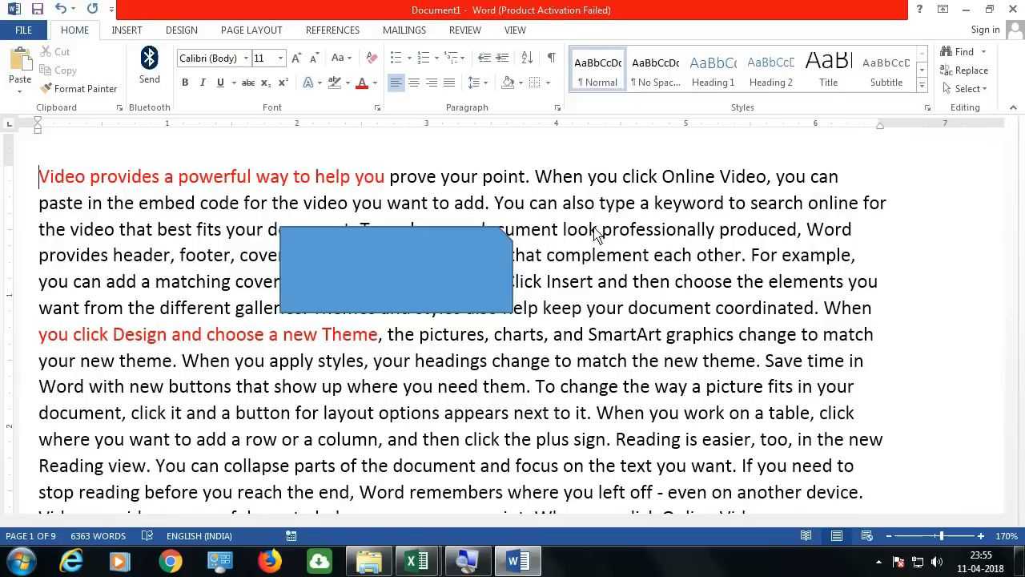
{"action": "left_click", "coordinate": [458, 285]}
{"action": "key", "text": "Delete"}
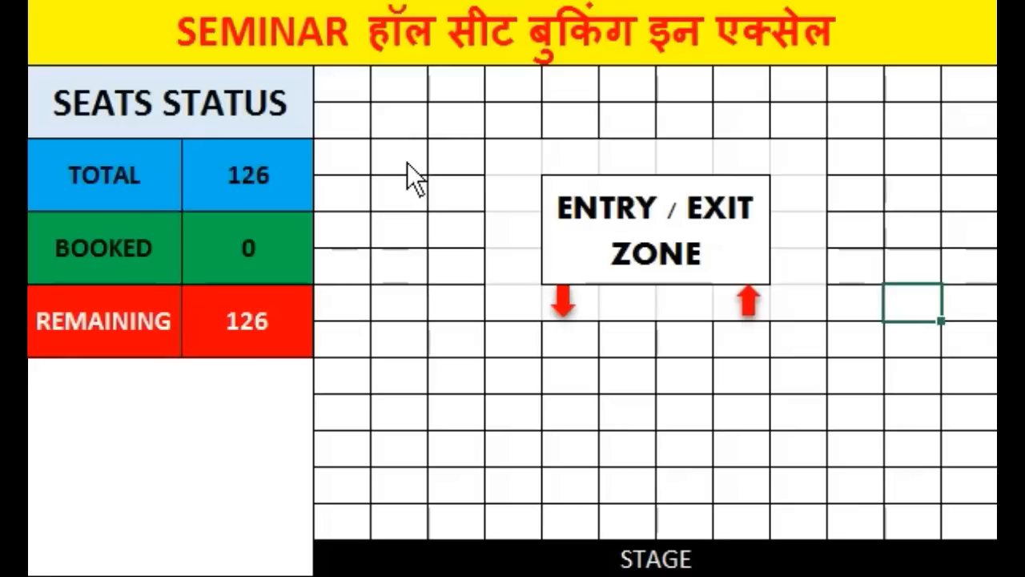
- In the Excel seminar hall seat plan, book nine adjacent seats in the fourth row from the stage and nine scattered single seats
{"action": "left_click", "coordinate": [405, 164]}
{"action": "left_click", "coordinate": [412, 274]}
{"action": "left_click_drag", "start_coordinate": [399, 412], "coordinate": [856, 413]}
{"action": "left_click", "coordinate": [342, 84]}
{"action": "left_click", "coordinate": [513, 85]}
{"action": "left_click", "coordinate": [798, 84]}
{"action": "left_click", "coordinate": [913, 120]}
{"action": "left_click", "coordinate": [912, 194]}
{"action": "left_click", "coordinate": [917, 266]}
{"action": "left_click", "coordinate": [357, 335]}
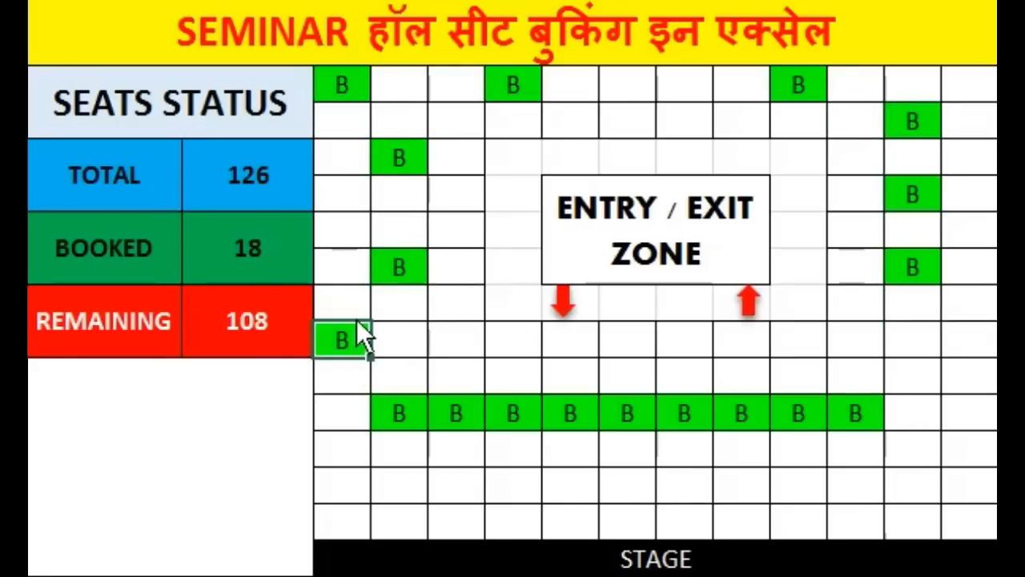